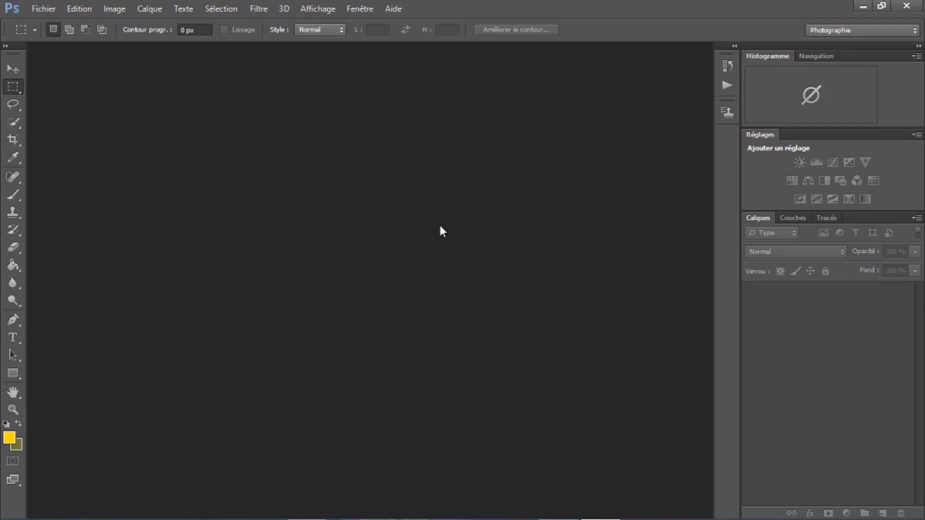
- Open the portrait photo FB_IMG_1561303229399.jpg from the photo folder
click(50, 13)
click(55, 33)
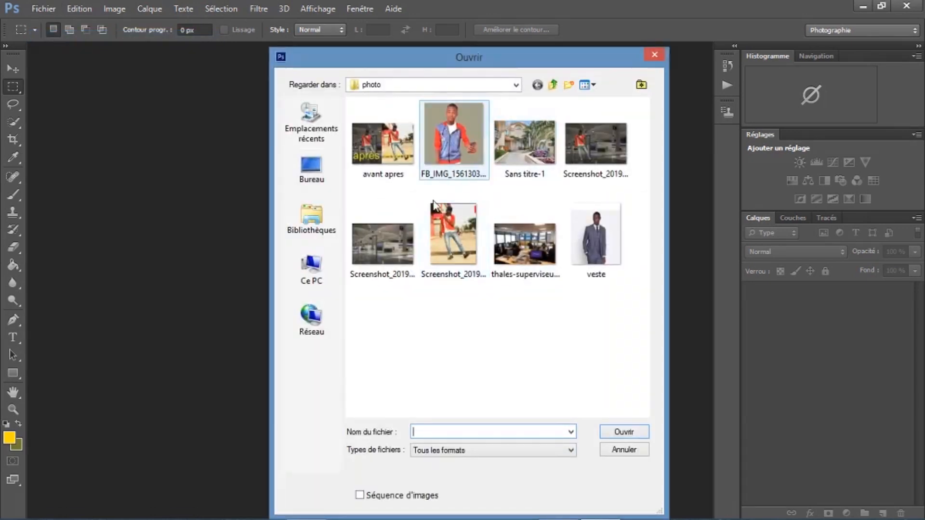
double_click(455, 139)
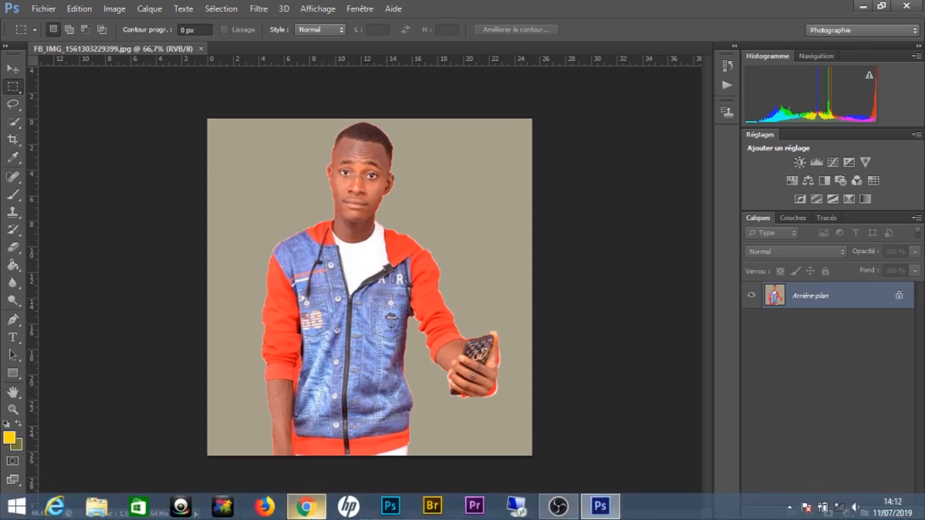
- Switch to Chrome to examine the Google Images results for "veste homme", and return to Photoshop
click(306, 510)
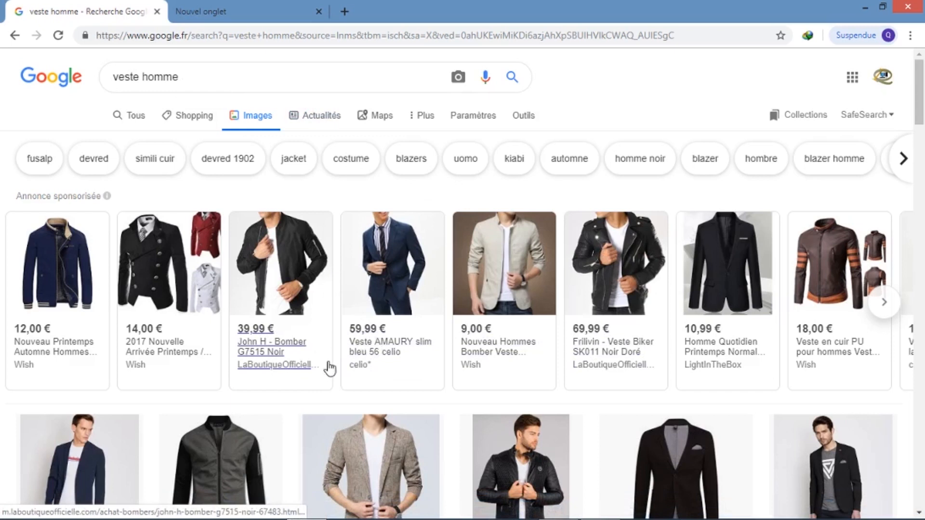
mouse_move(331, 366)
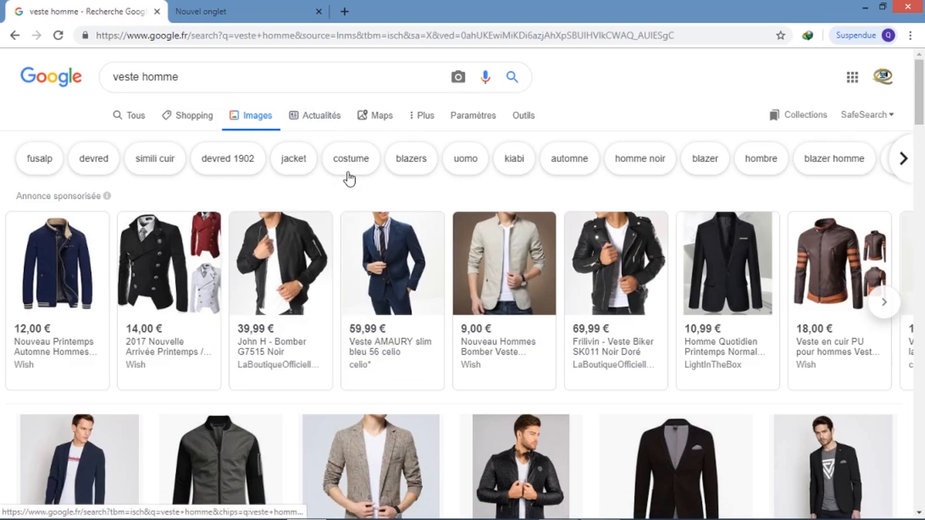
mouse_move(287, 270)
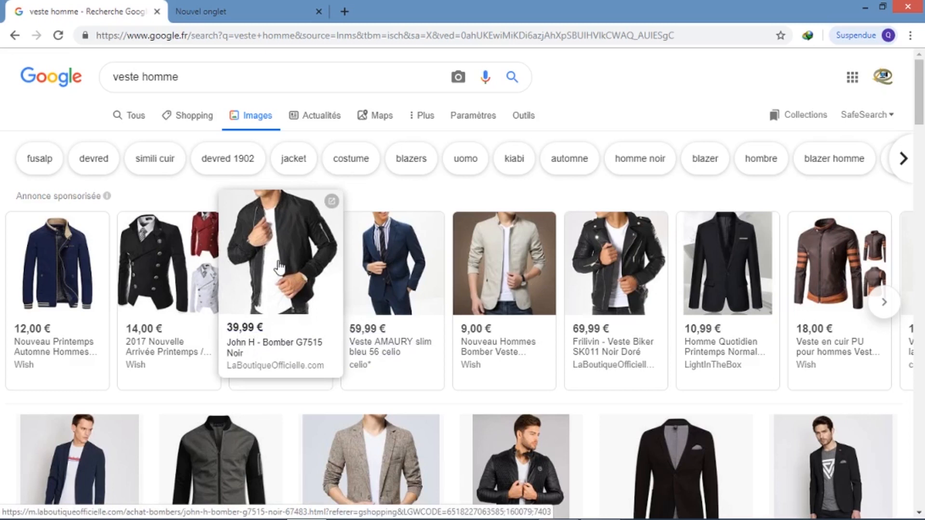
click(864, 7)
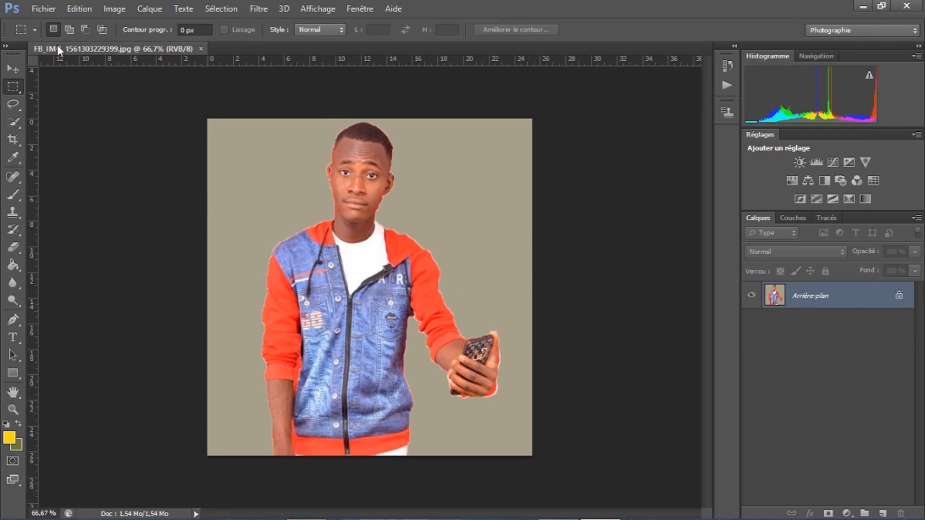
- Open the suit photo named veste from the photo folder
click(42, 8)
click(61, 35)
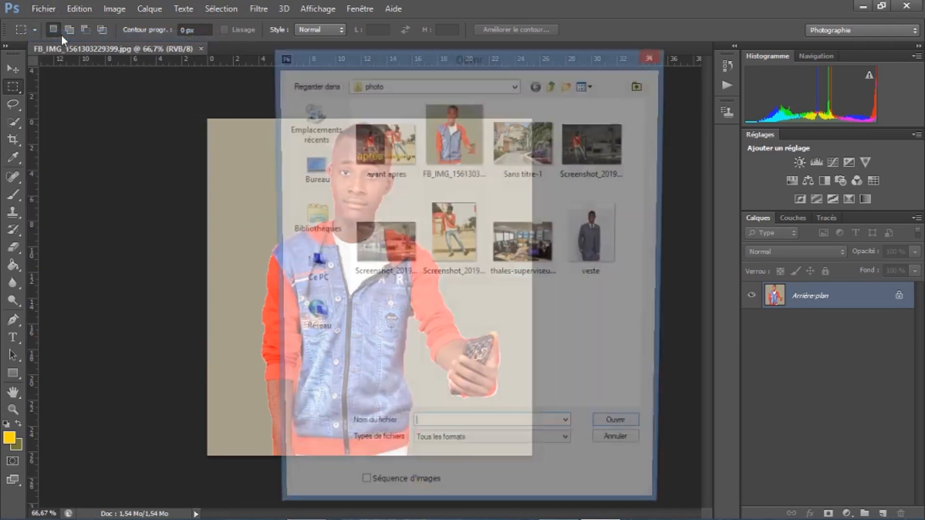
double_click(599, 237)
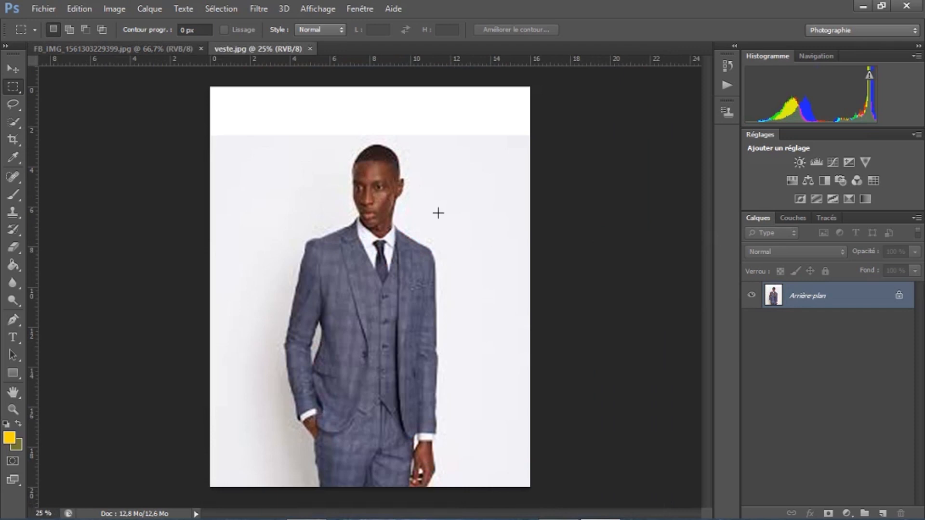
- Crop the FB_IMG_1561303229399.jpg portrait to a rectangle around the head and shoulders, and clear the selection
click(114, 51)
click(252, 50)
click(116, 49)
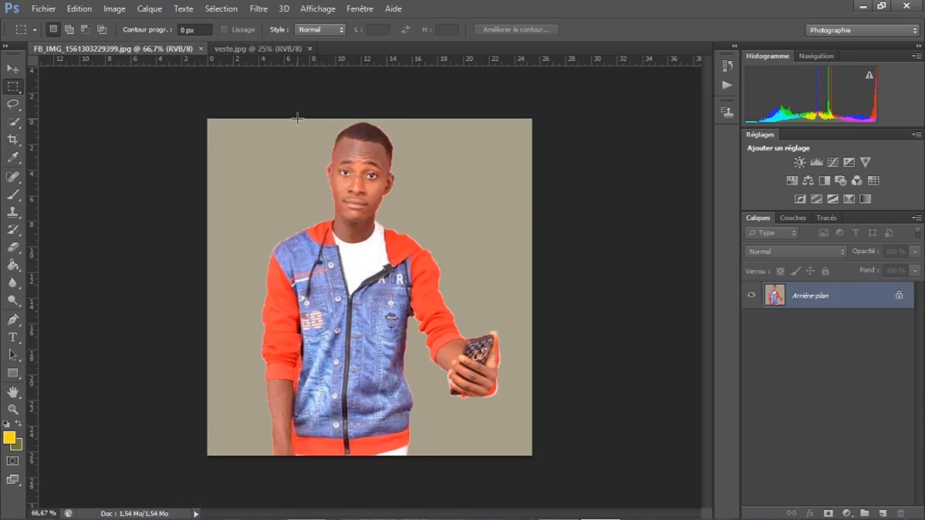
drag(297, 118, 407, 263)
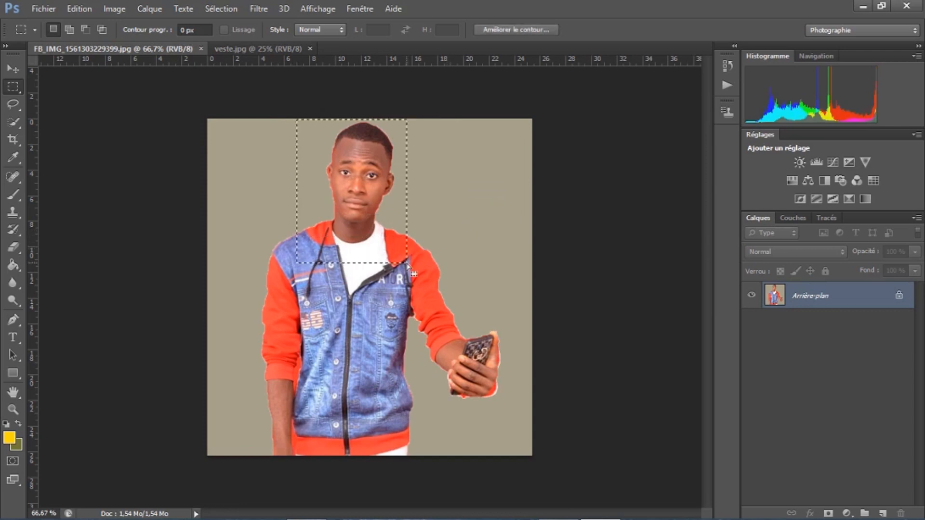
click(115, 8)
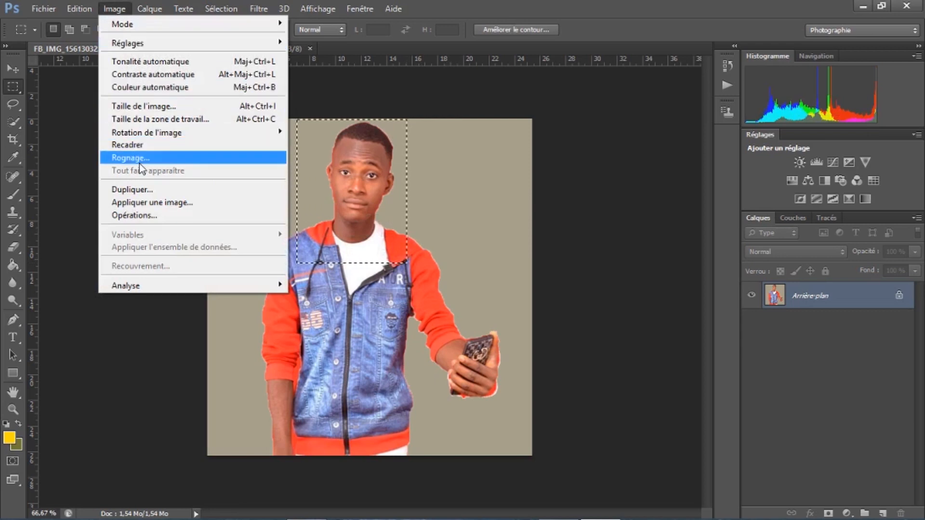
click(140, 146)
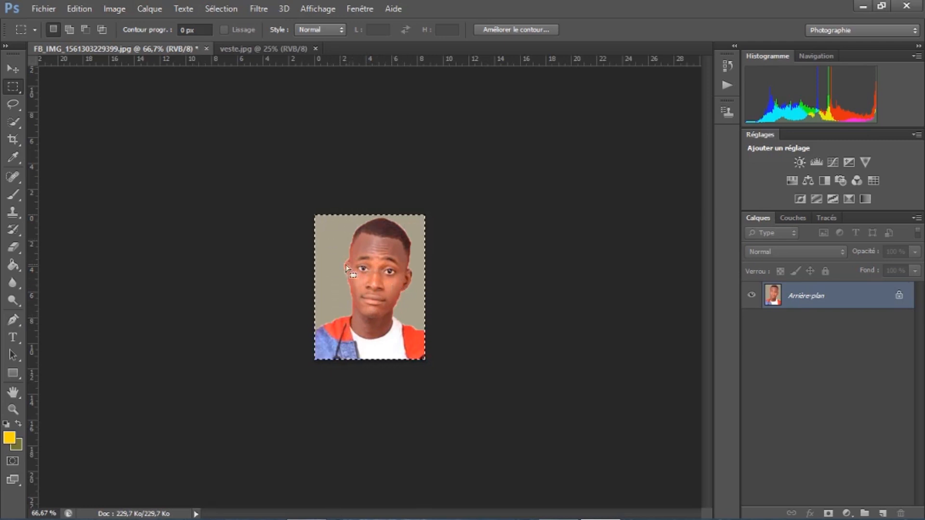
click(286, 248)
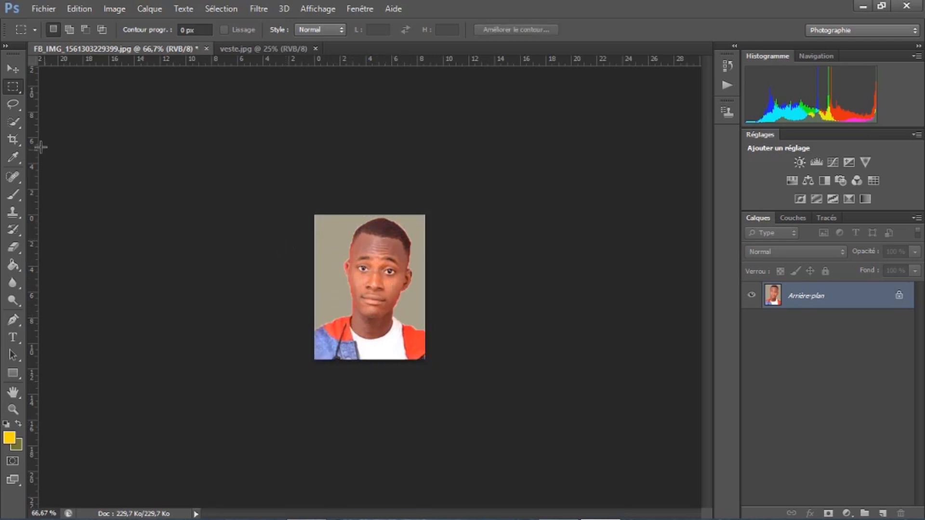
- Select the plain beige background around the cropped head with the Magic Wand at tolerance 32
click(14, 120)
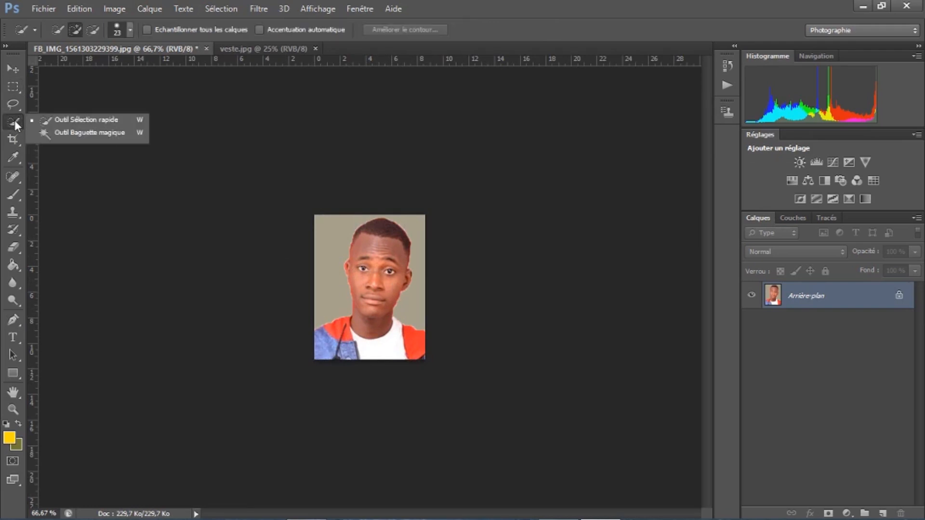
click(50, 132)
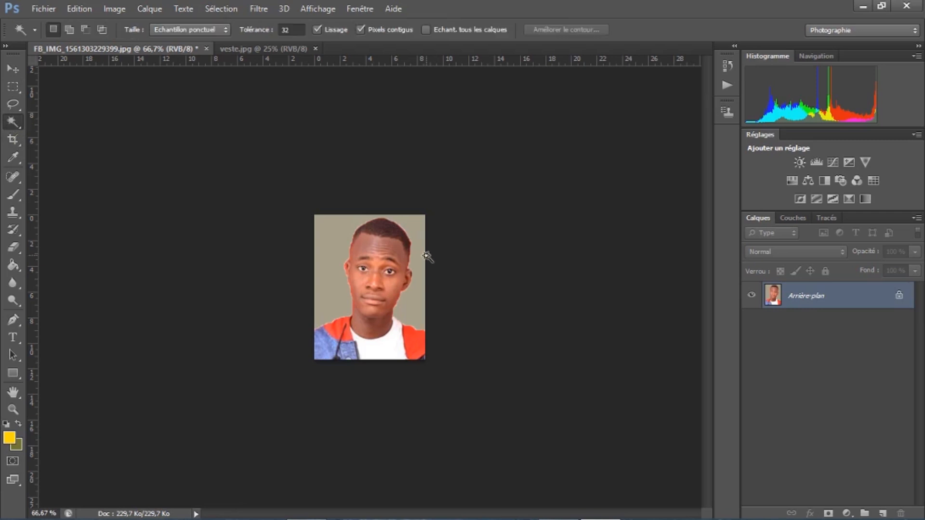
click(322, 230)
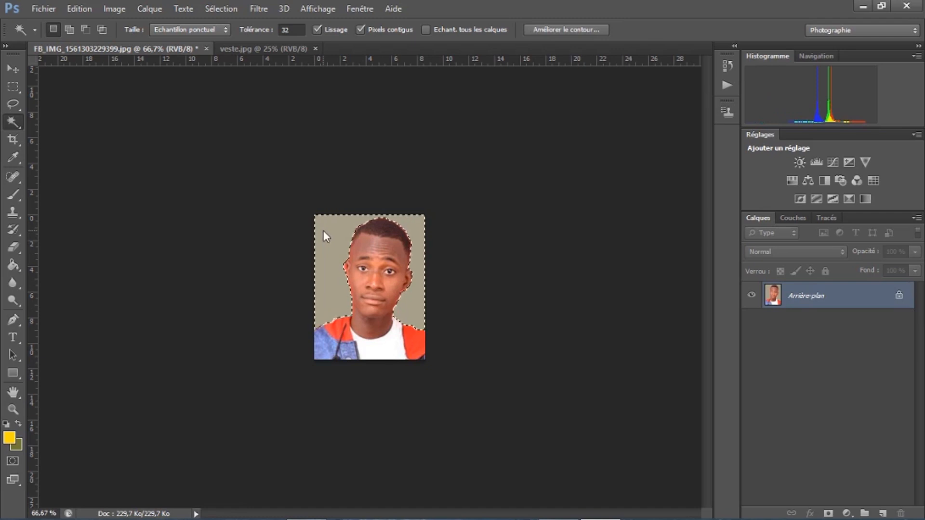
- Convert the portrait's locked background into the normal layer Calque 0, delete the selected beige backdrop and deselect
double_click(894, 298)
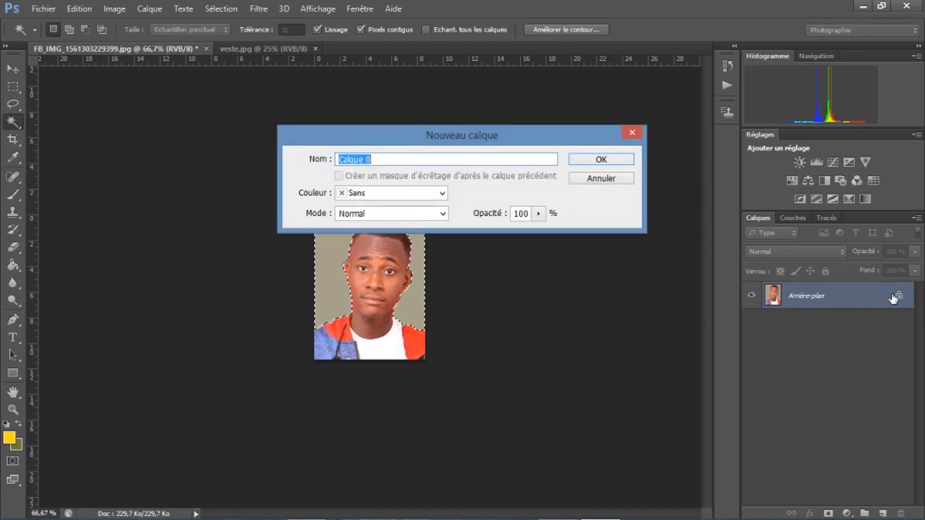
click(608, 160)
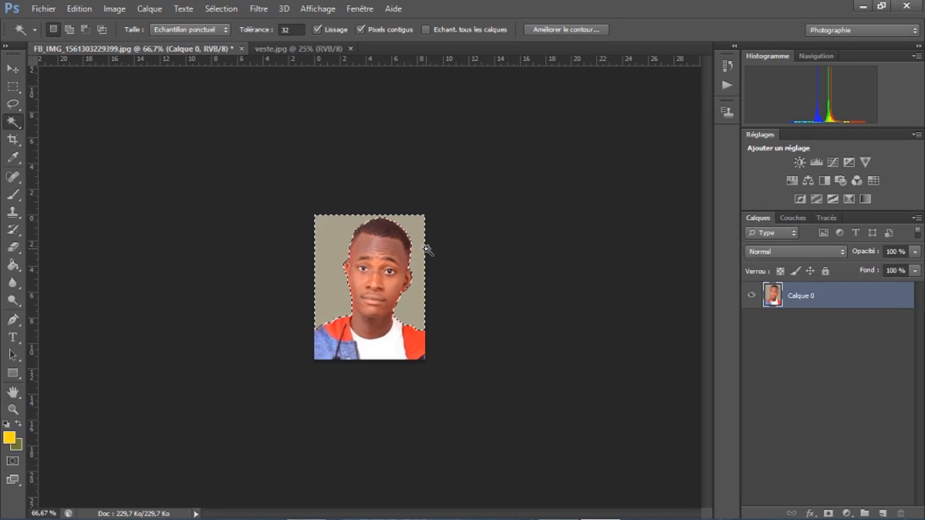
key(shift)
key(shift+Delete)
key(ctrl+d)
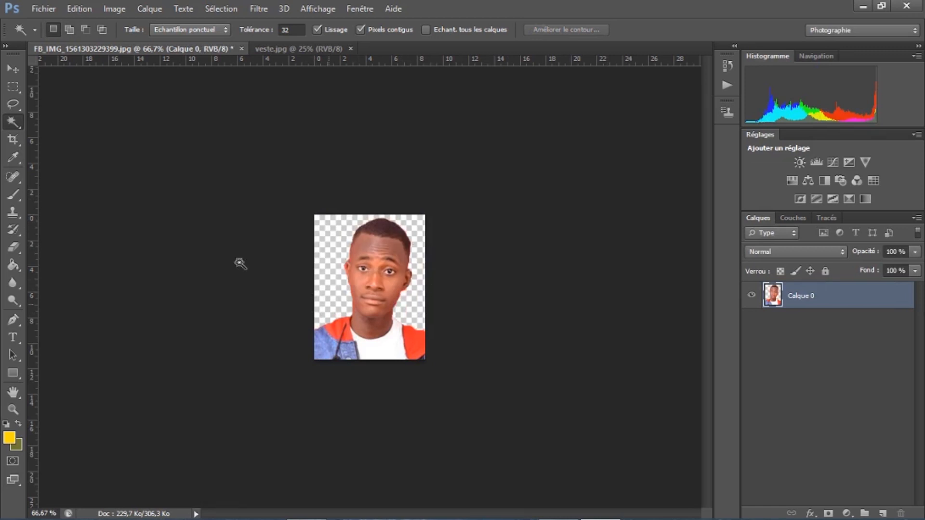
- Select the whole cropped portrait with the Rectangular Marquee and copy it merged
click(16, 89)
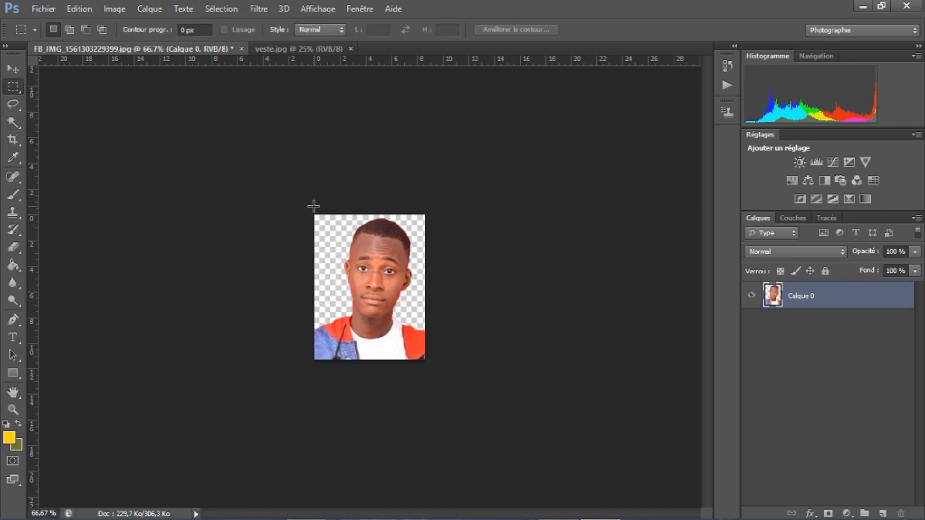
drag(314, 214, 466, 369)
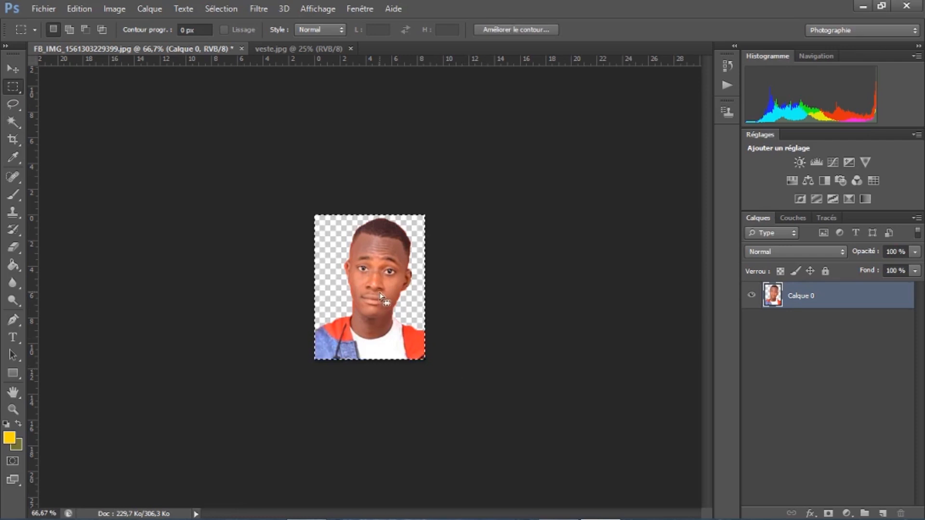
click(78, 9)
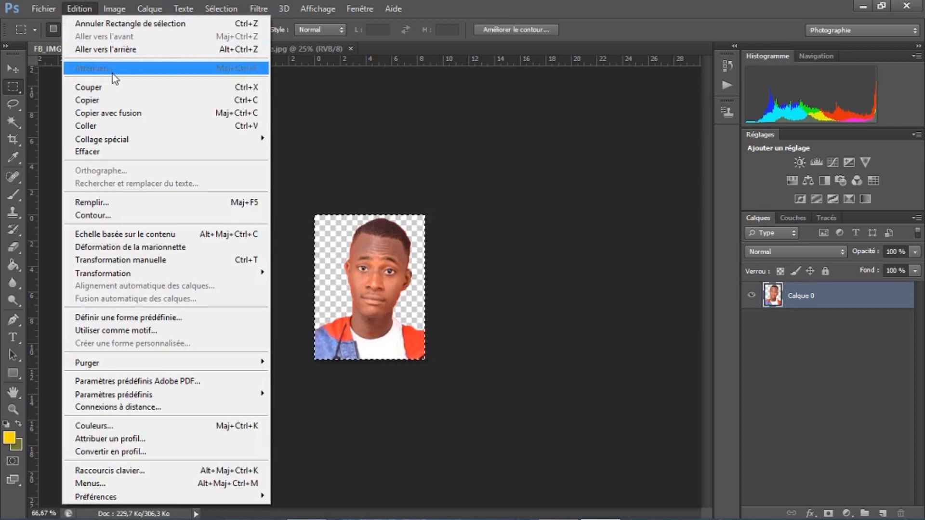
click(120, 112)
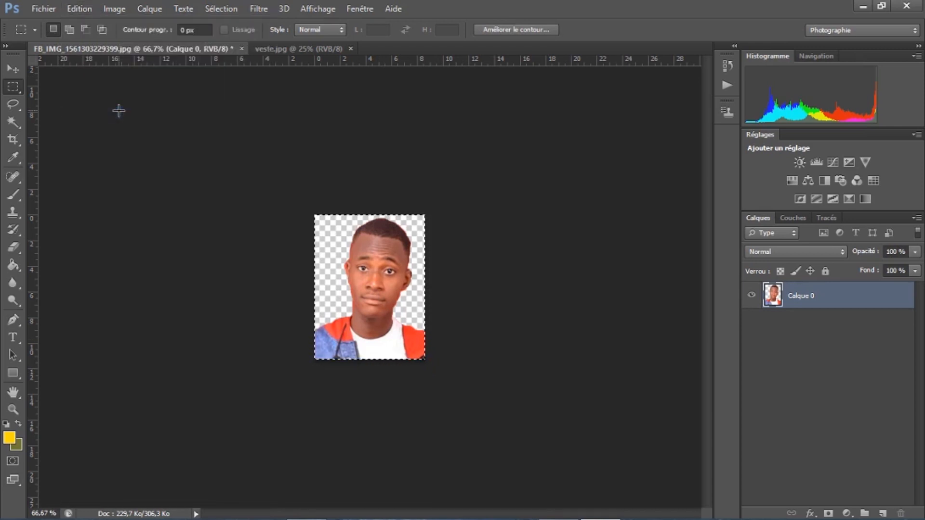
- In veste.jpg, select the light background around the suited man with the Magic Wand at tolerance 32
click(289, 48)
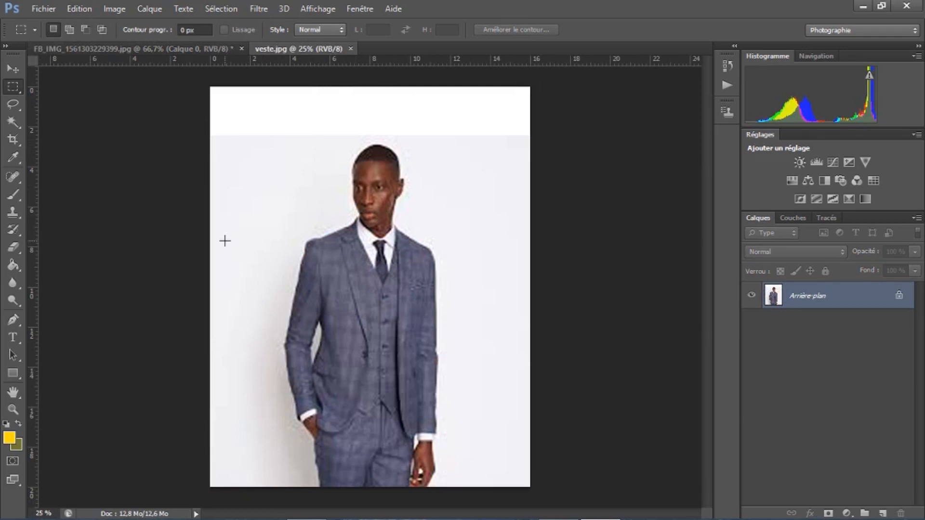
click(13, 122)
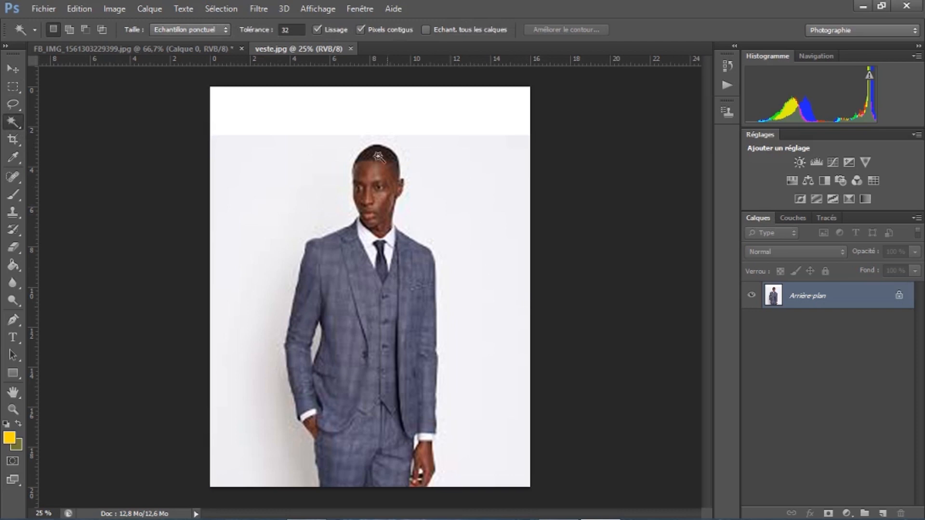
click(259, 248)
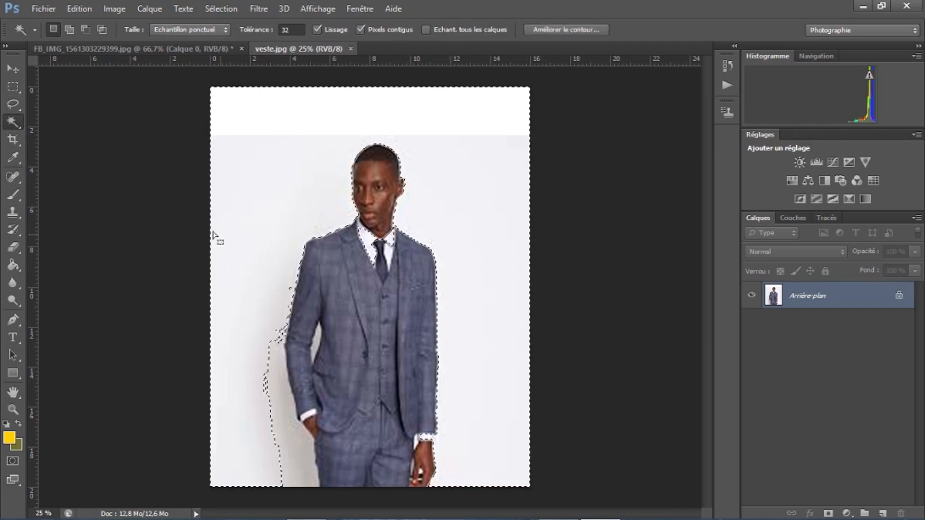
- Refine the selection with Quick Selection, subtracting the shirt collar and cuff and adding the shadowed backdrop beside the sleeve and trousers
click(15, 120)
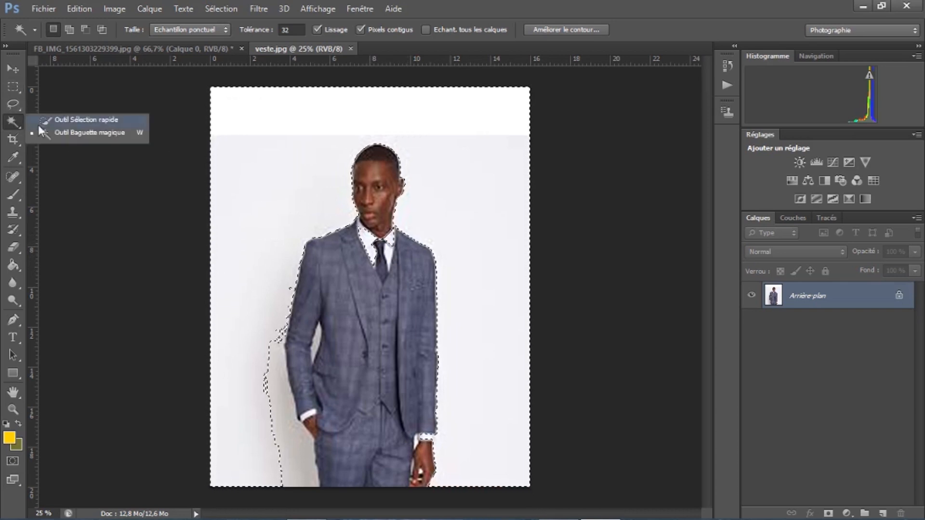
click(62, 121)
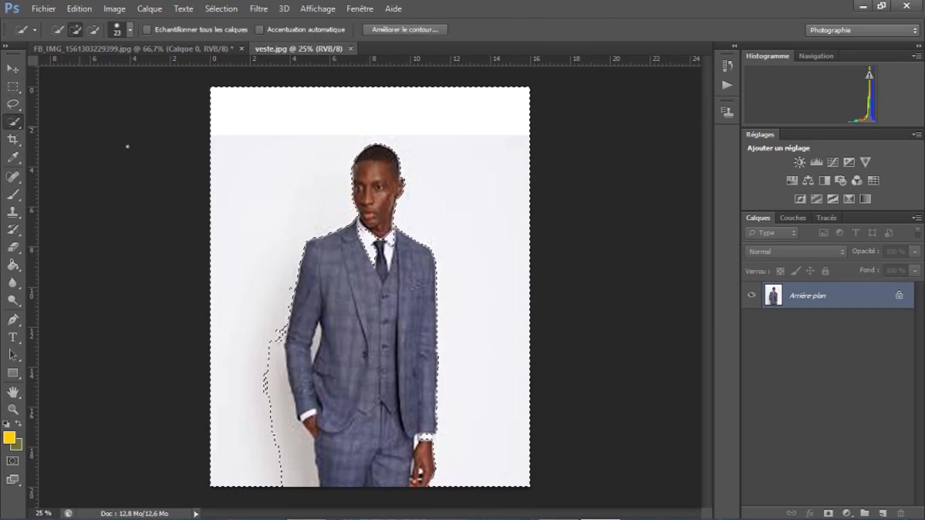
click(93, 30)
click(370, 250)
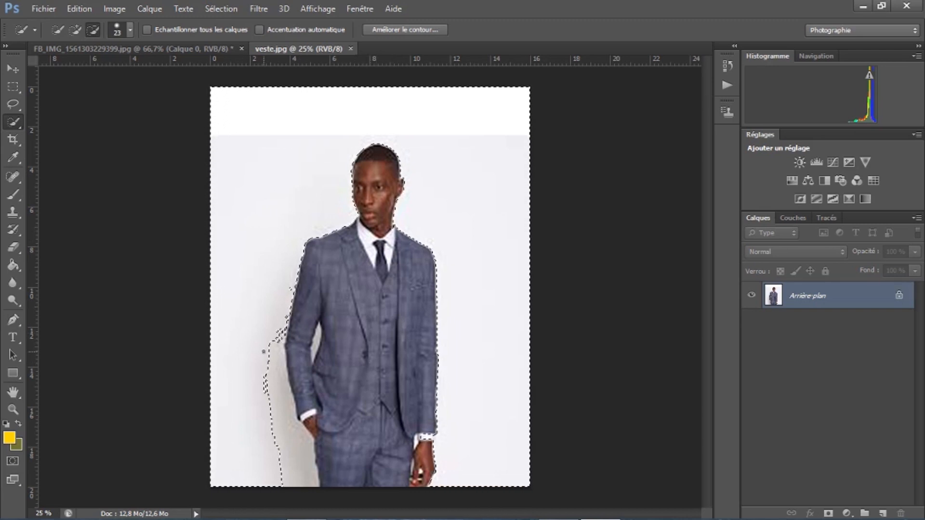
click(75, 30)
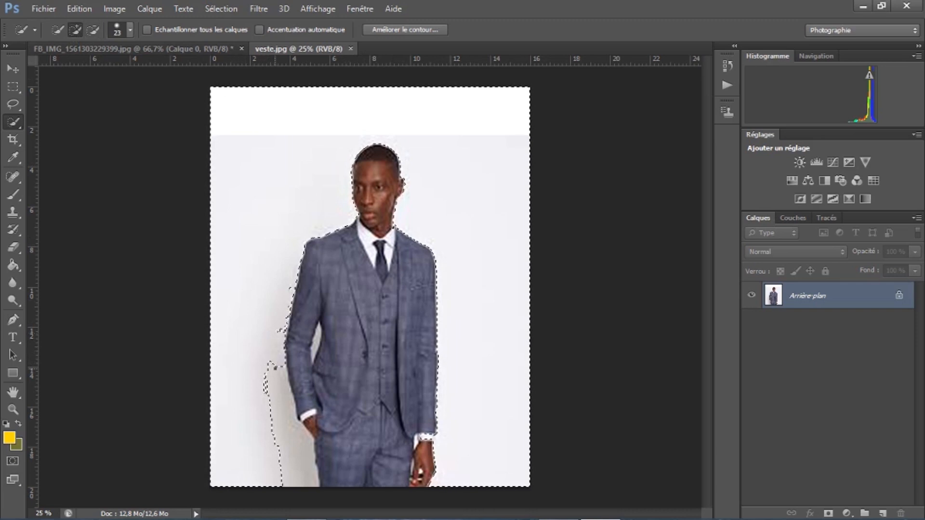
click(282, 332)
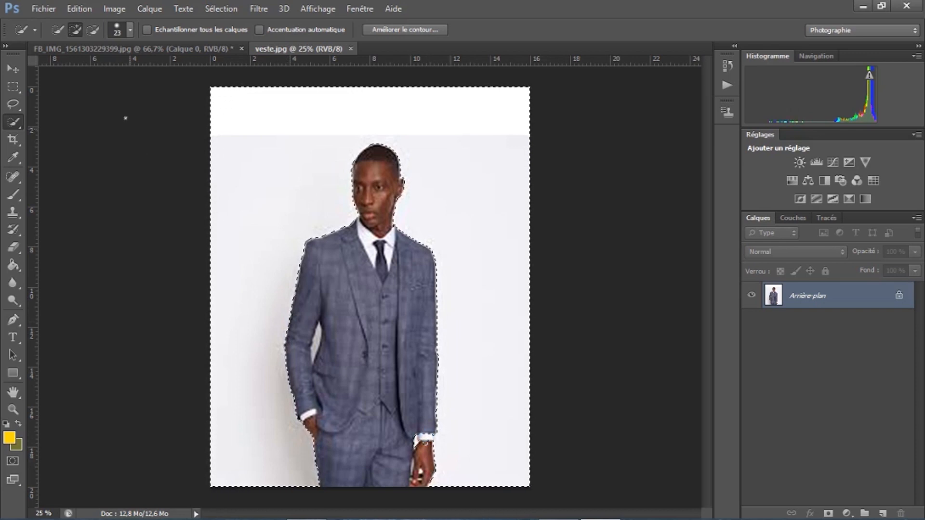
click(93, 30)
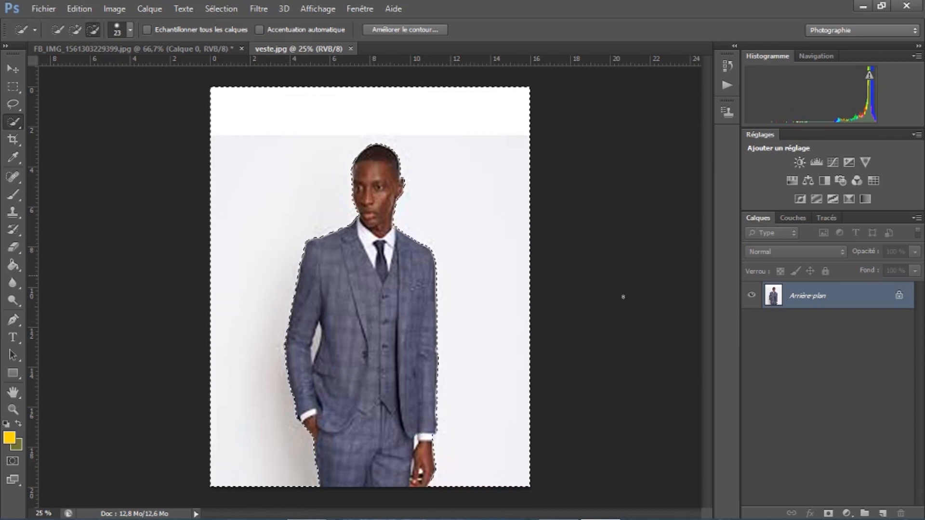
- Convert the suit photo's locked background into the normal layer Calque 0, delete the selected light backdrop and deselect
double_click(898, 297)
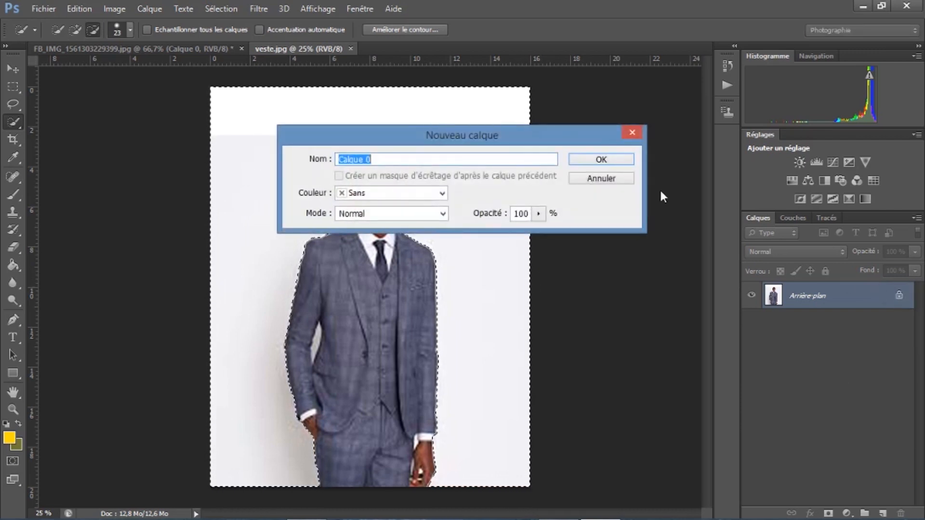
click(615, 164)
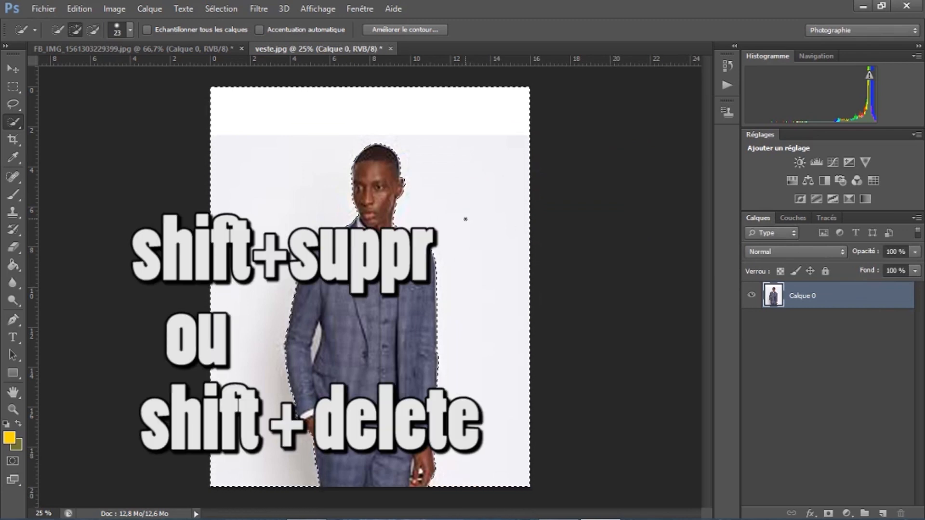
key(shift+Delete)
key(ctrl+d)
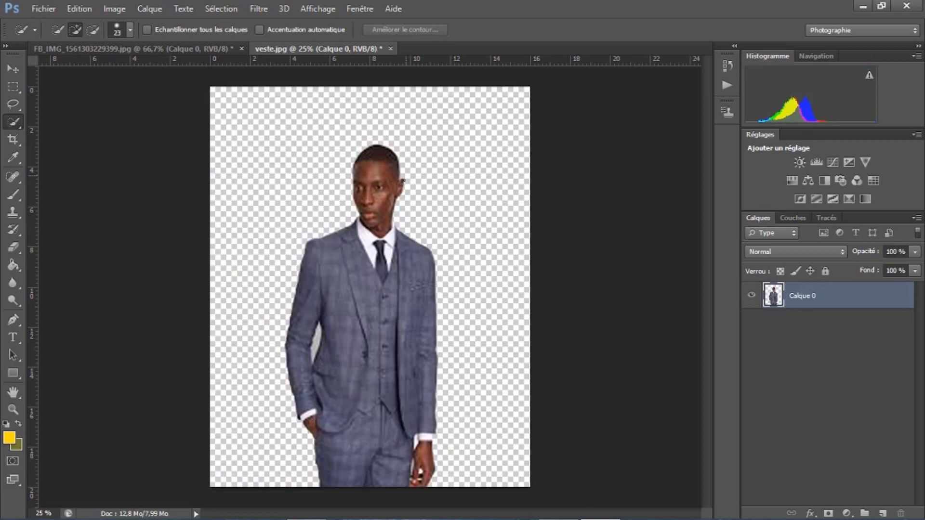
- Select the suited man's head down to the mouth with the Rectangular Marquee, delete it and deselect
click(12, 87)
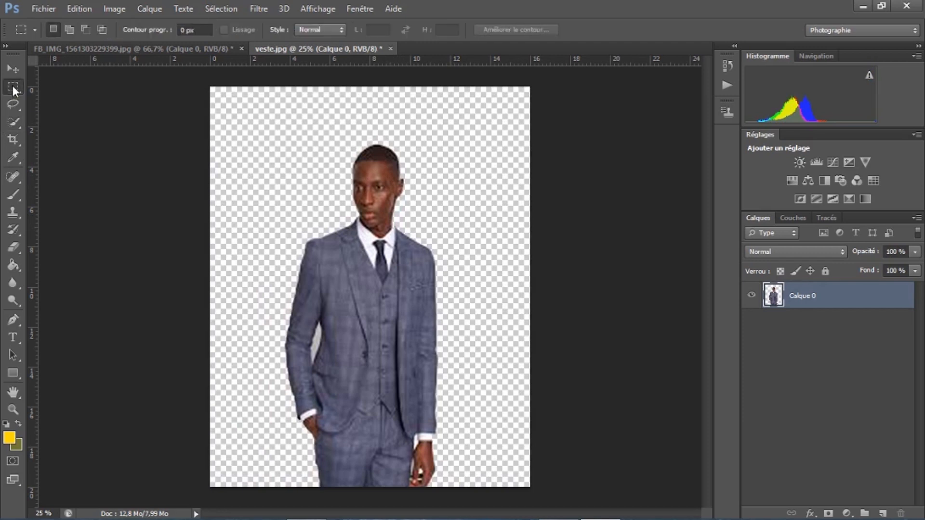
drag(328, 143, 416, 217)
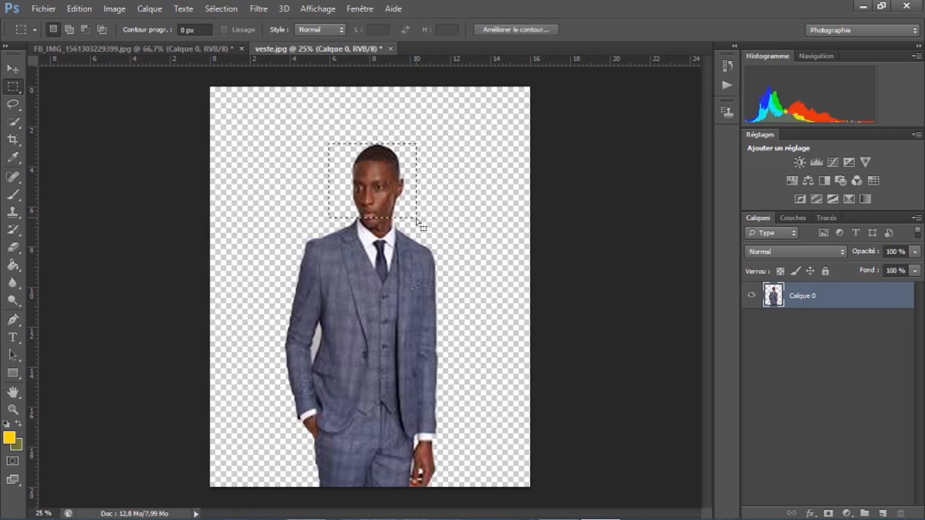
key(Delete)
click(285, 156)
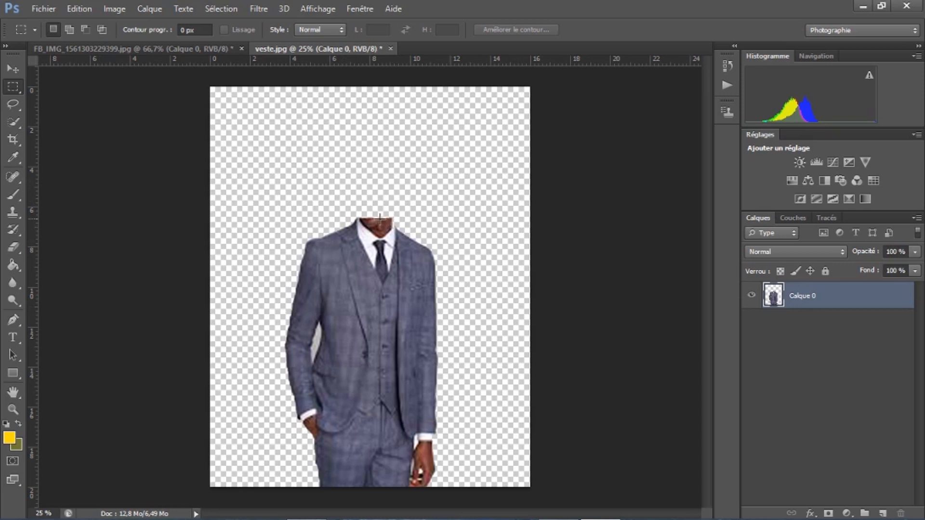
- Copy the selected portrait merged from the FB_IMG document and paste it into veste.jpg as a new layer
click(135, 49)
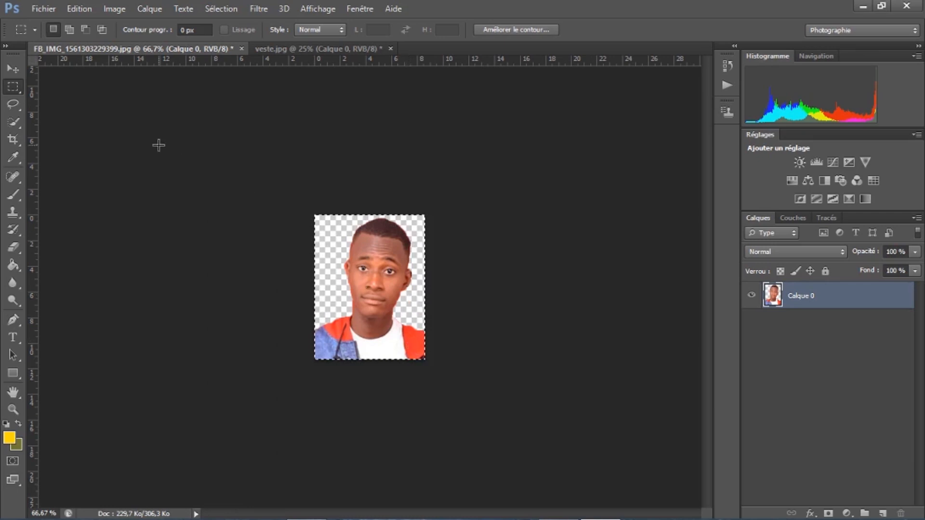
click(80, 10)
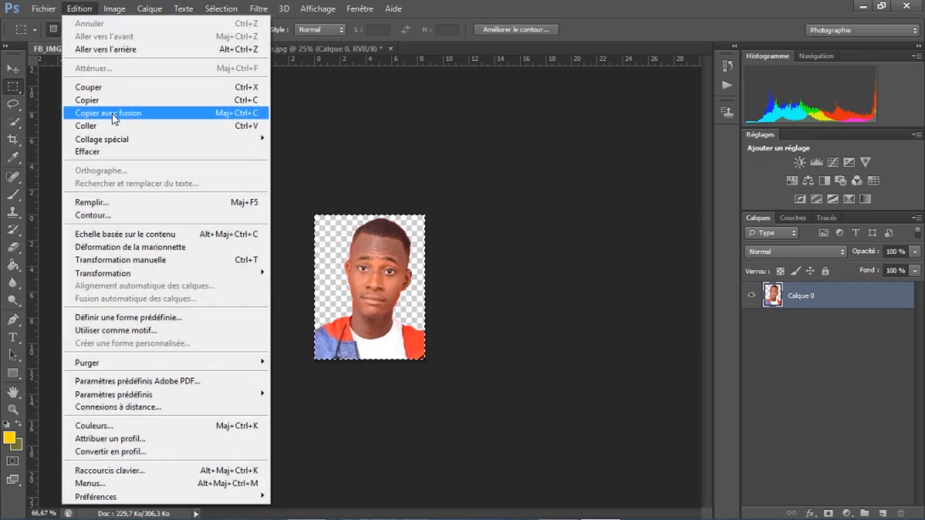
click(112, 114)
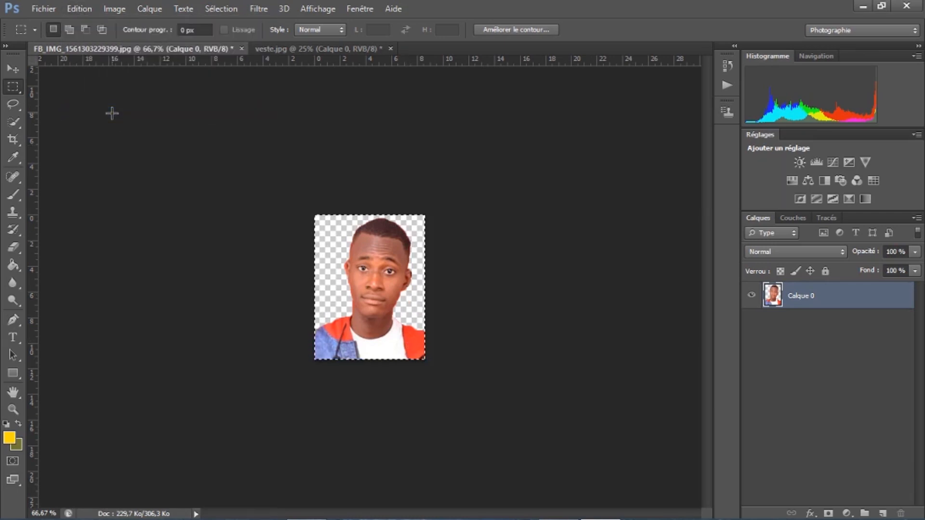
click(334, 47)
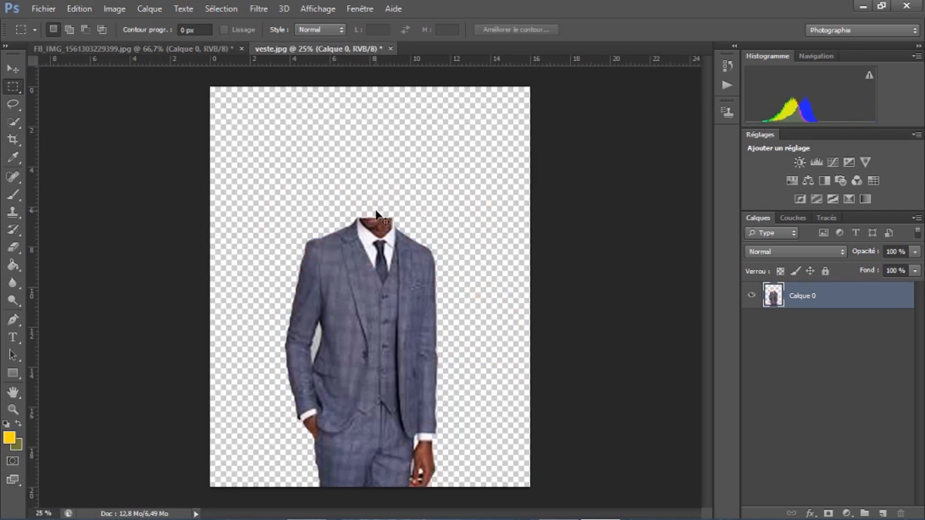
key(ctrl+v)
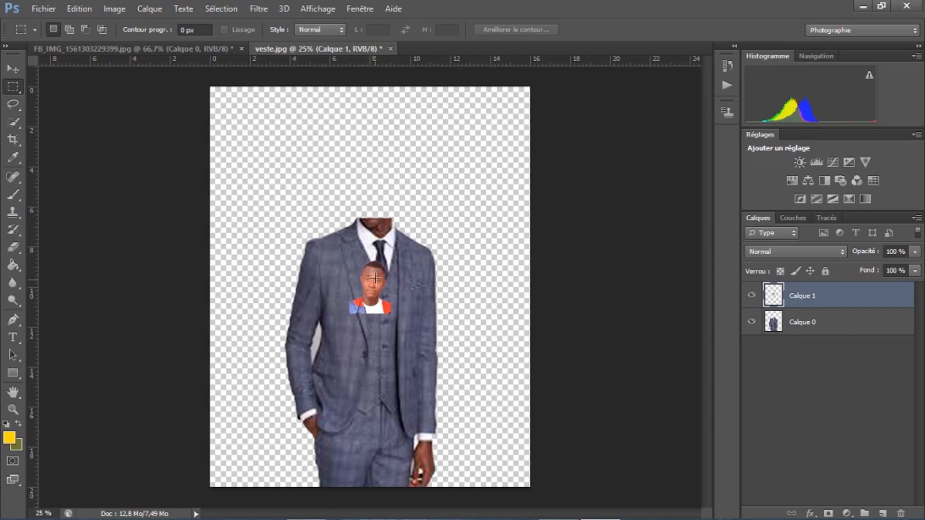
- Scale the pasted portrait to about 213% width and 173% height, position it over the suit's neck and apply the transformation
click(7, 71)
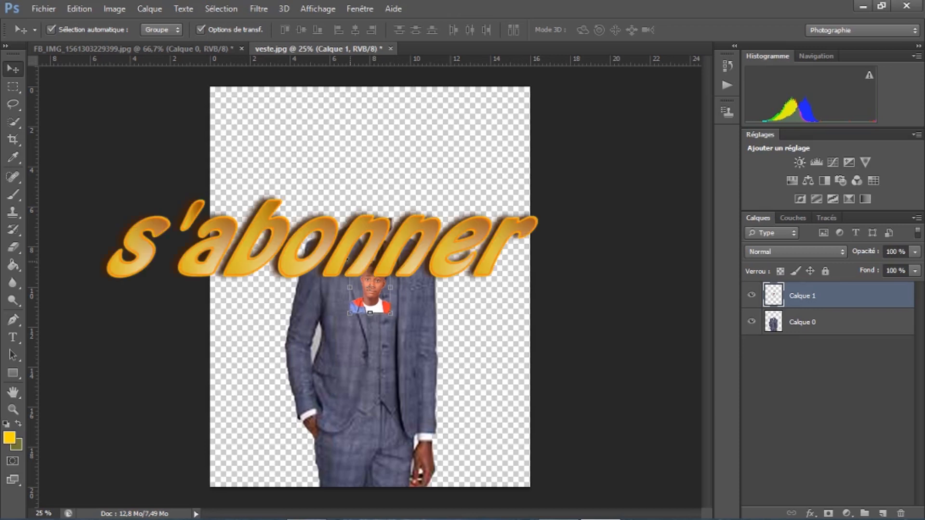
click(349, 261)
drag(350, 262, 320, 223)
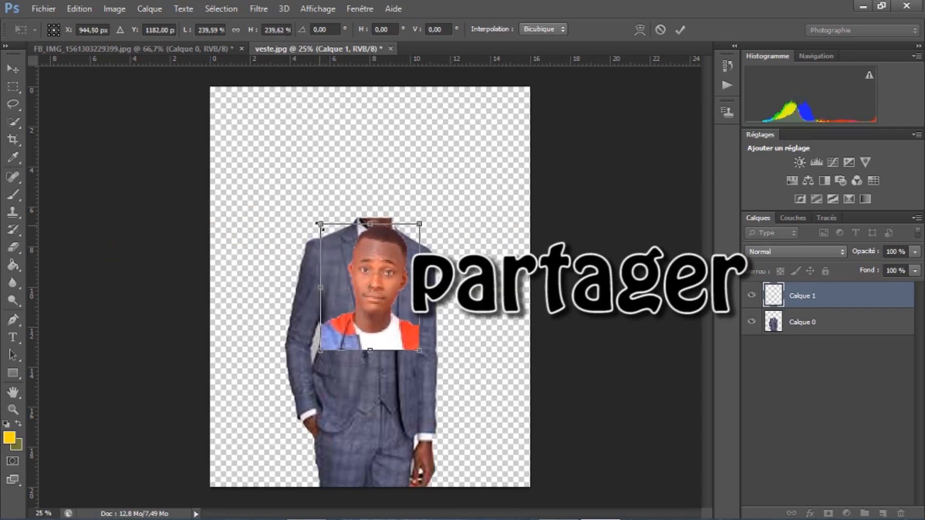
drag(374, 272, 375, 168)
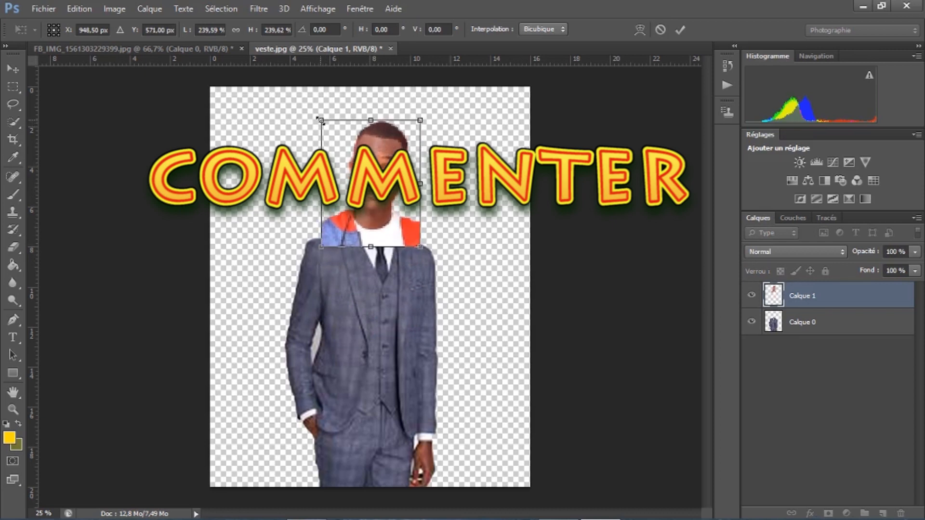
drag(321, 119, 364, 192)
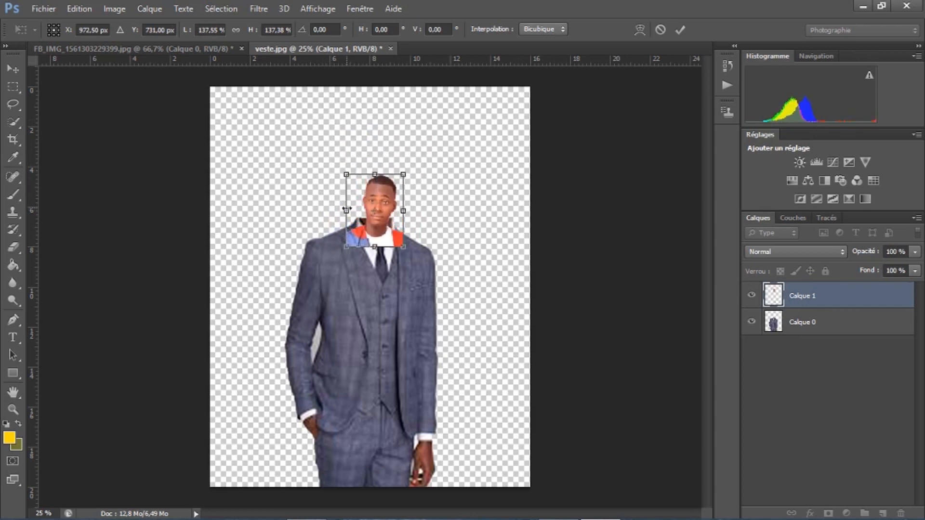
drag(346, 210, 370, 195)
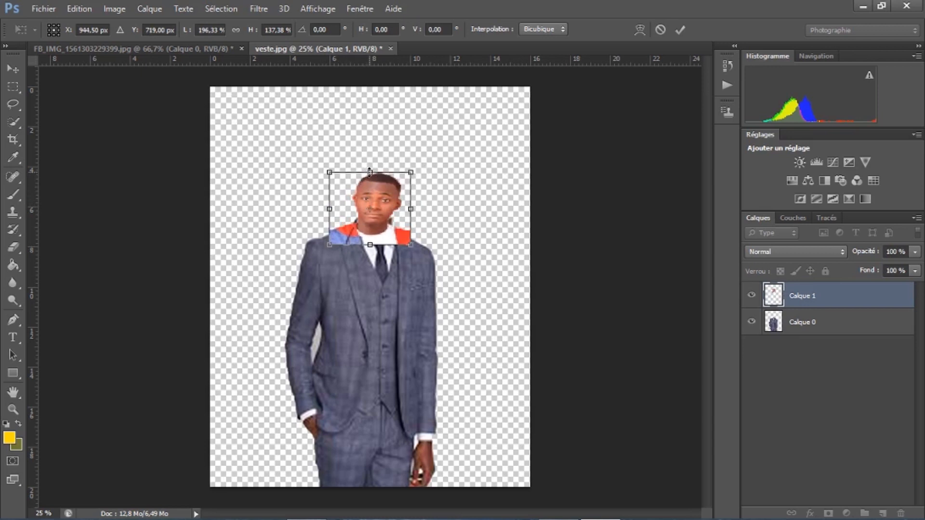
drag(370, 170, 370, 162)
drag(375, 194, 374, 192)
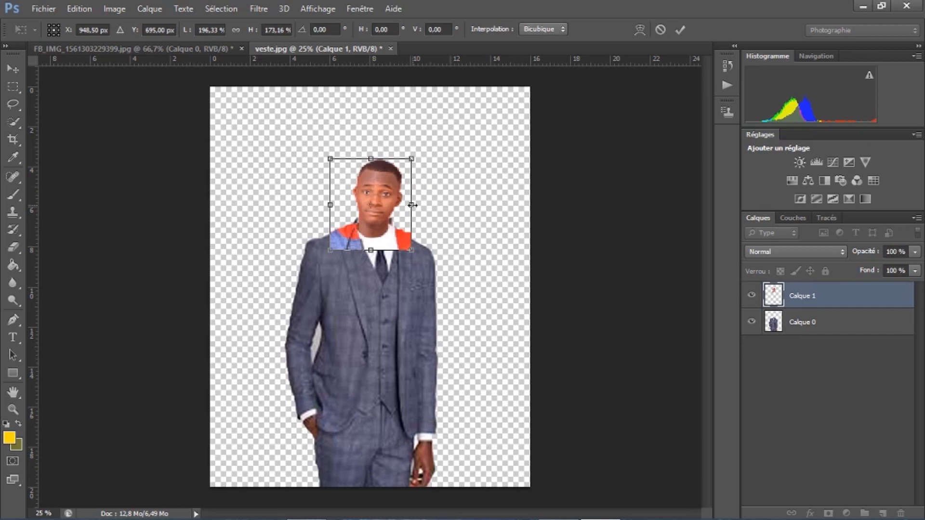
drag(413, 205, 415, 205)
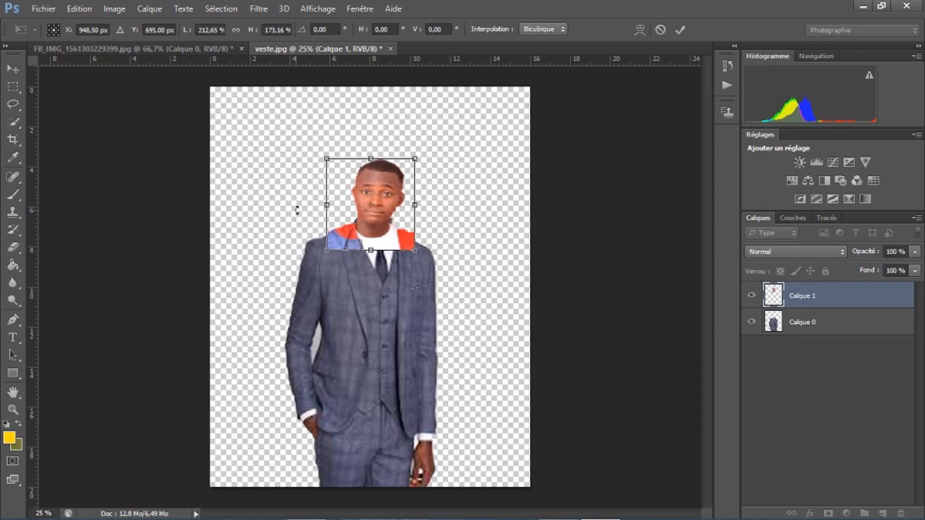
click(13, 88)
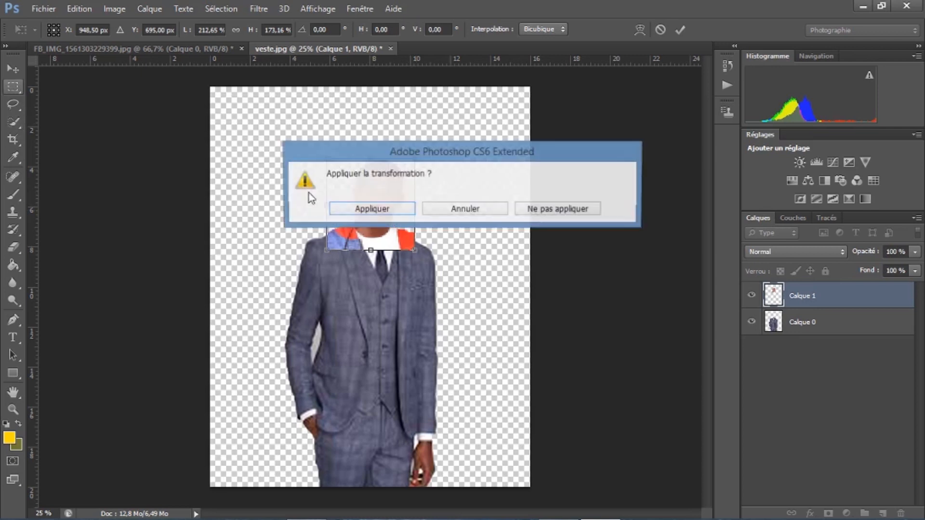
click(385, 210)
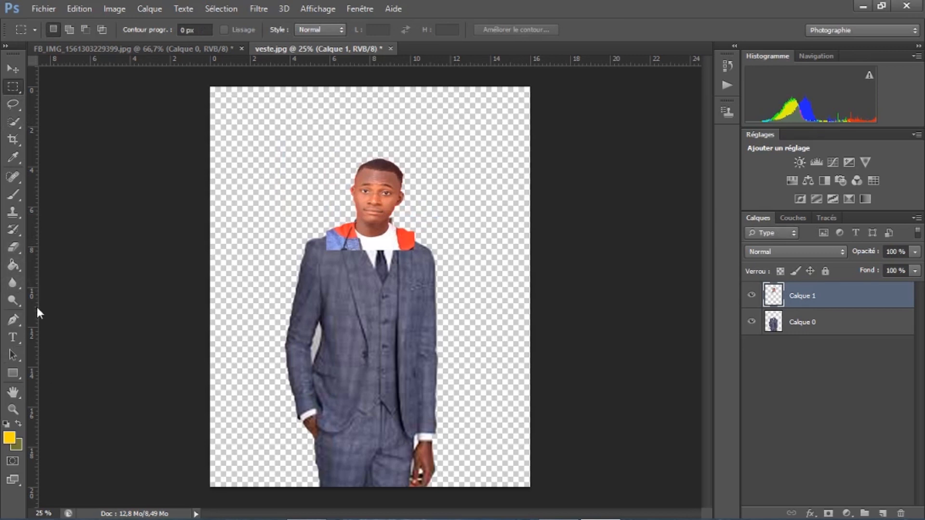
- Erase the portrait's jacket and T-shirt around the suit collar on Calque 1 using a 68 px Eraser
click(13, 247)
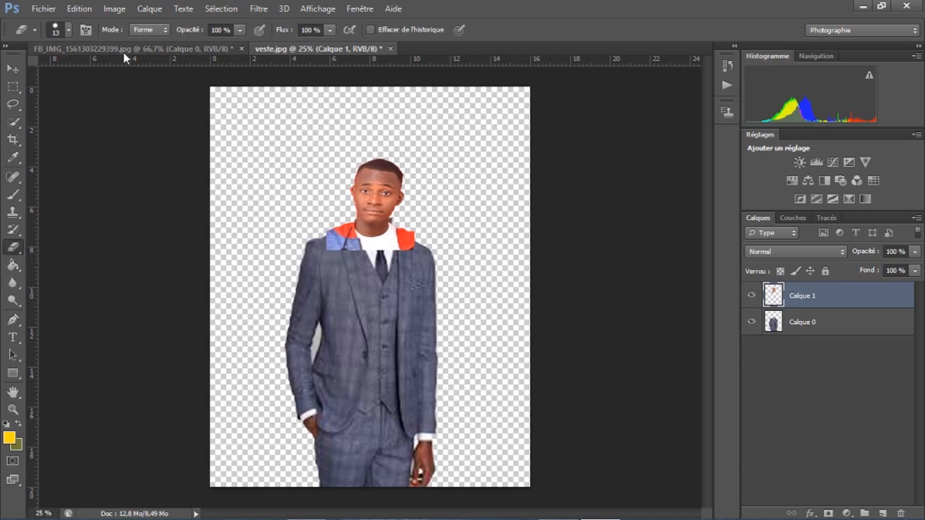
click(69, 30)
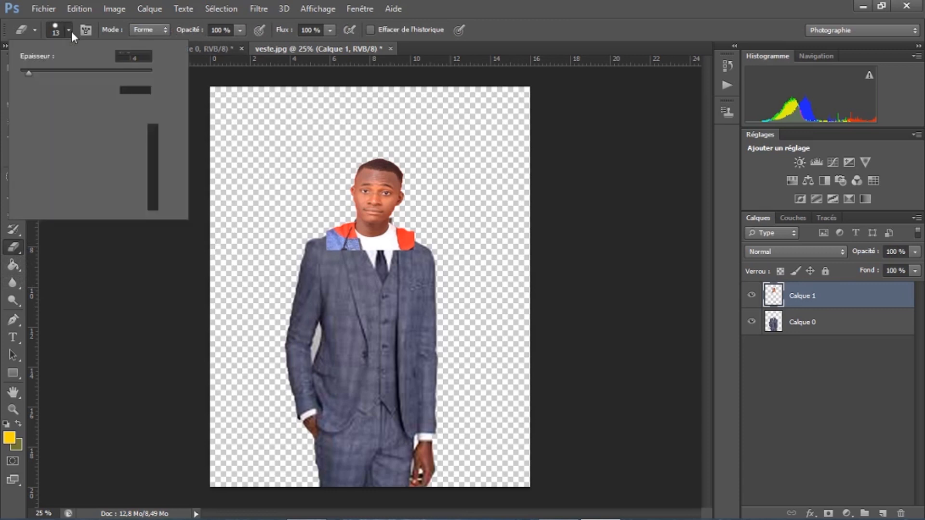
click(69, 69)
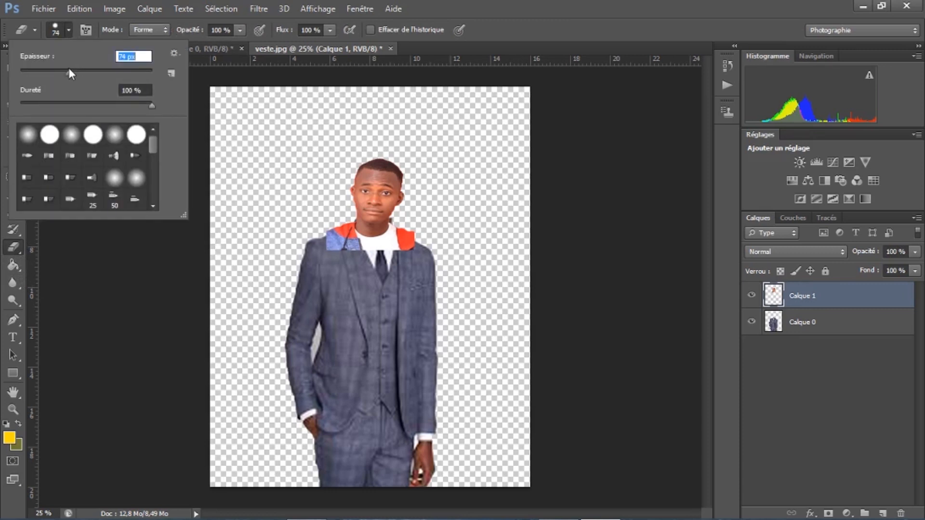
click(266, 146)
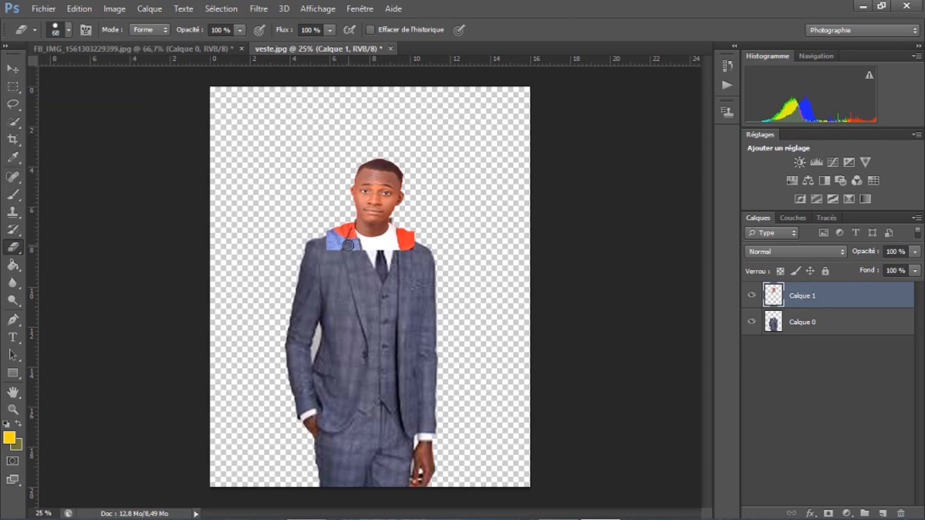
mouse_move(340, 238)
mouse_down()
mouse_move(335, 249)
mouse_move(327, 231)
mouse_move(368, 247)
mouse_move(400, 236)
mouse_move(402, 244)
mouse_move(407, 234)
mouse_move(411, 244)
mouse_up()
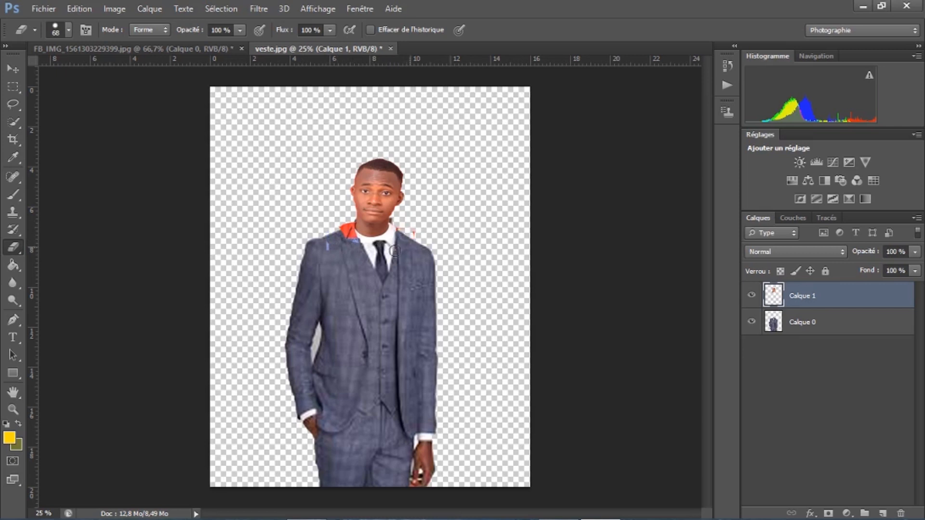
mouse_move(349, 236)
mouse_down()
mouse_move(347, 226)
mouse_move(361, 246)
mouse_up()
drag(354, 242, 353, 226)
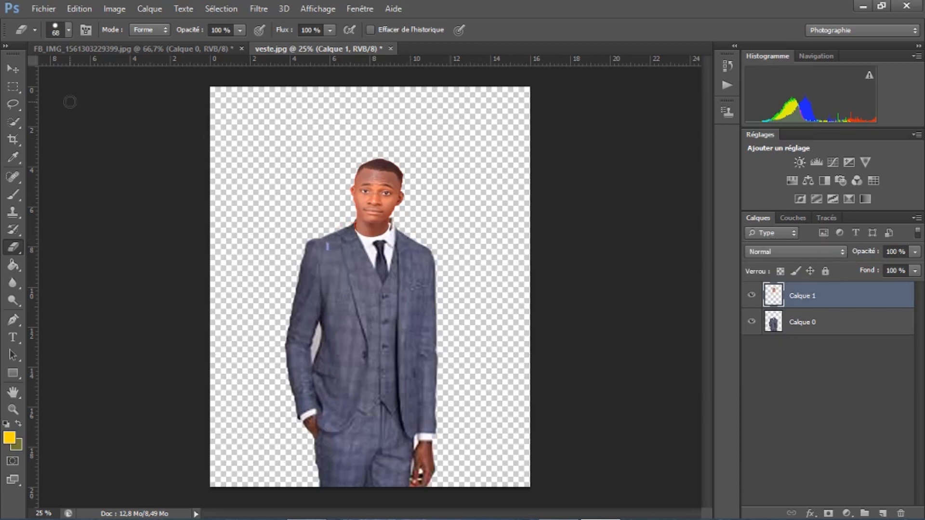
- Nudge the head layer slightly to the right to align it with the suit collar
click(19, 70)
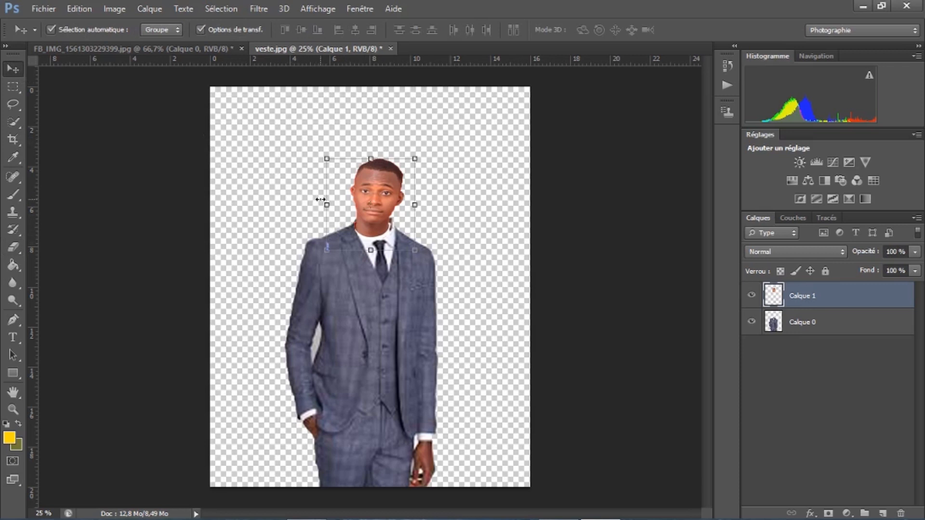
key(Right)
key(Right)
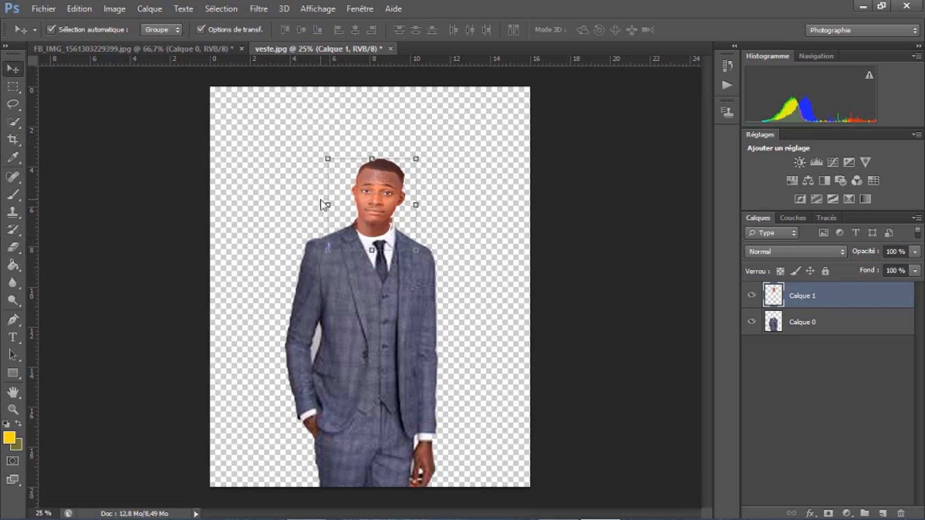
key(Right)
- Scale the head to about 107.5%, nudge it up 16 px above the collar and apply the transformation
click(375, 159)
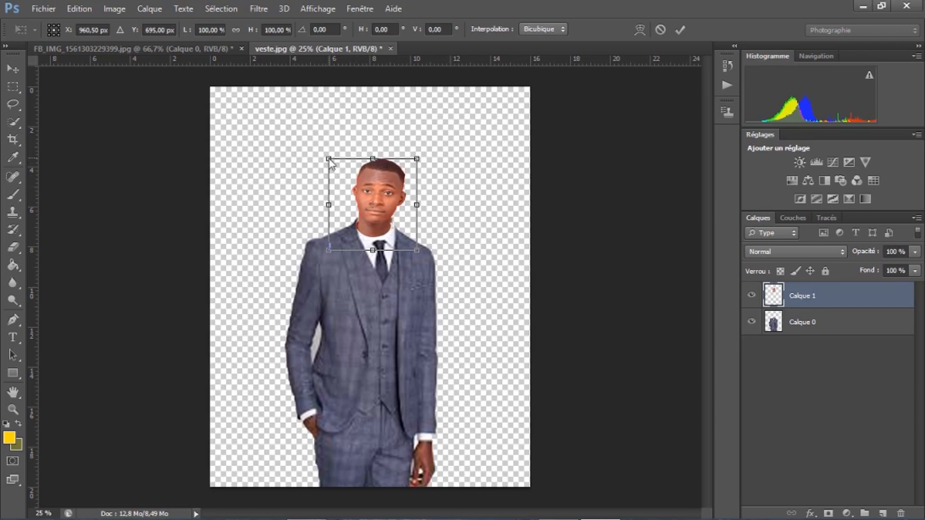
drag(326, 157, 325, 156)
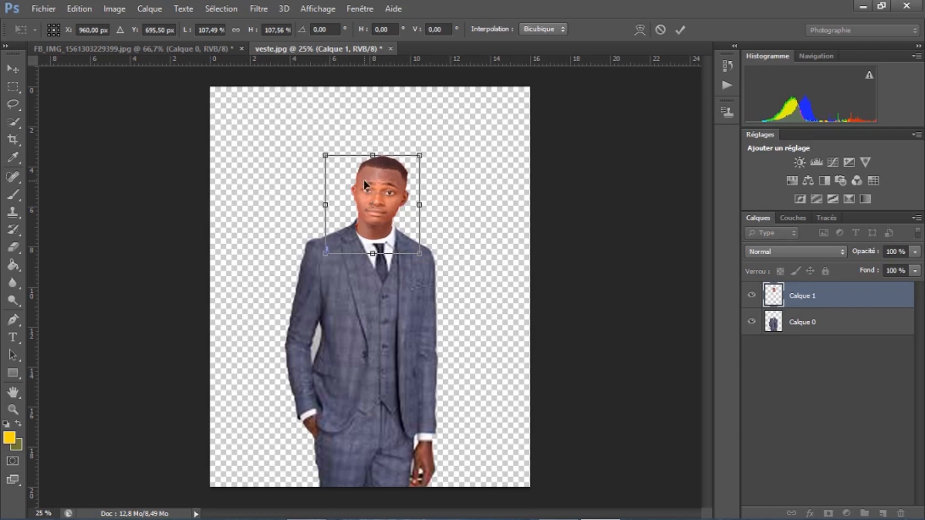
key(Up)
key(Up)
key(Up)
key(Up)
key(Up)
key(Up)
key(Up)
key(Up)
key(Up)
key(Up)
key(Up)
key(Up)
key(Up)
key(Up)
key(Up)
key(Up)
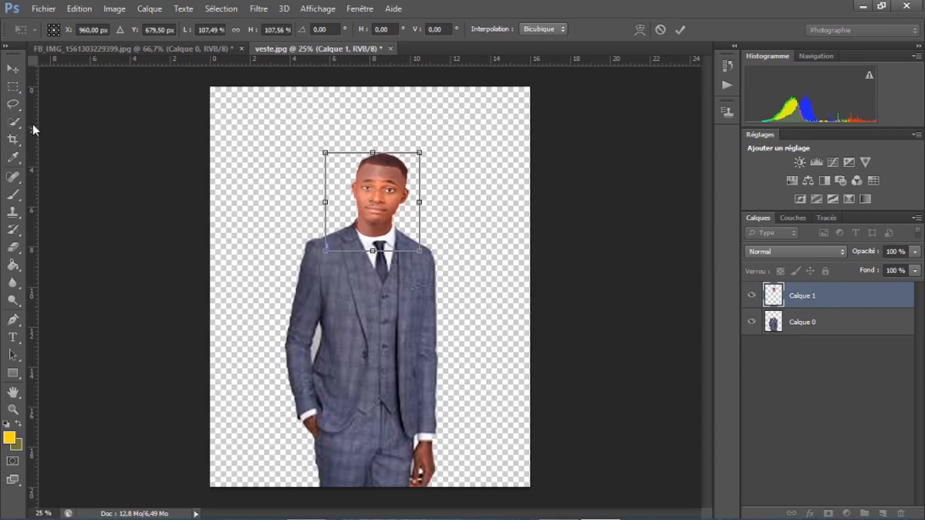
click(10, 89)
click(337, 208)
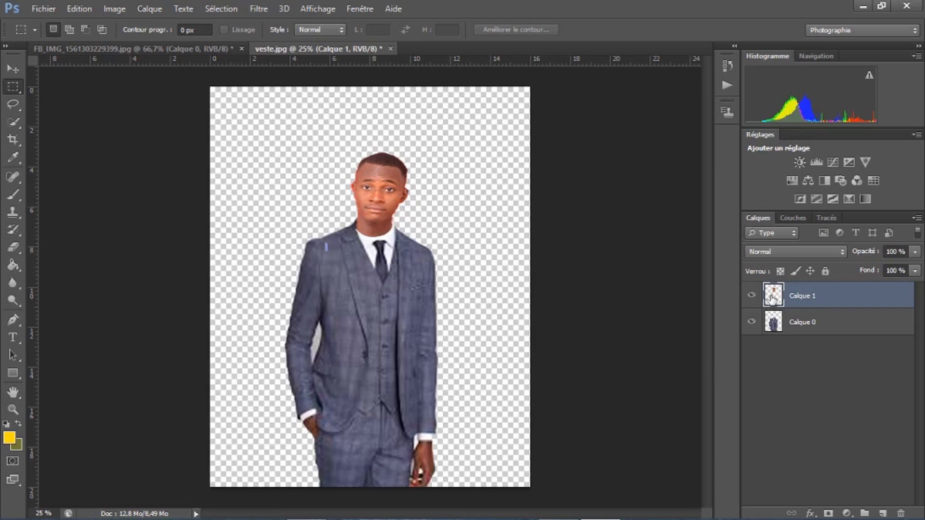
- Rename layer Calque 1 as tete and layer Calque 0 as veste
double_click(804, 297)
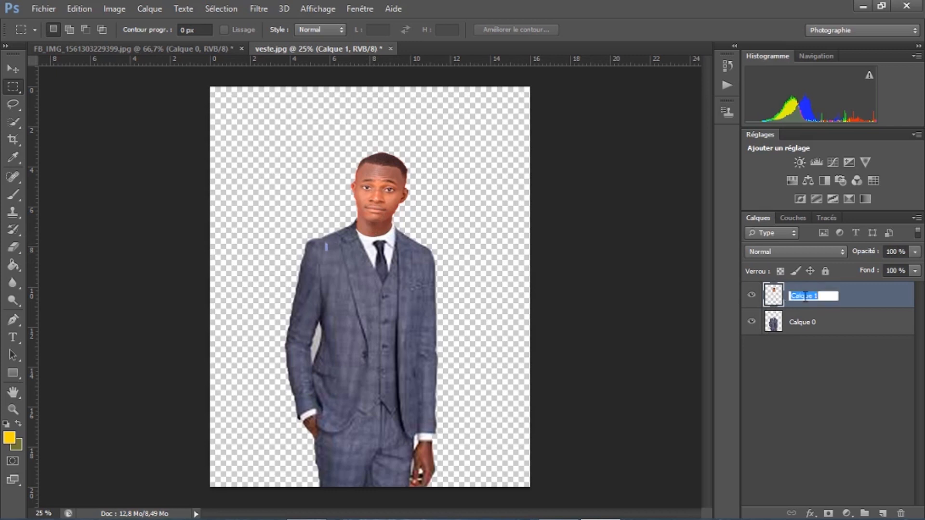
text(tete)
double_click(799, 323)
text(veste)
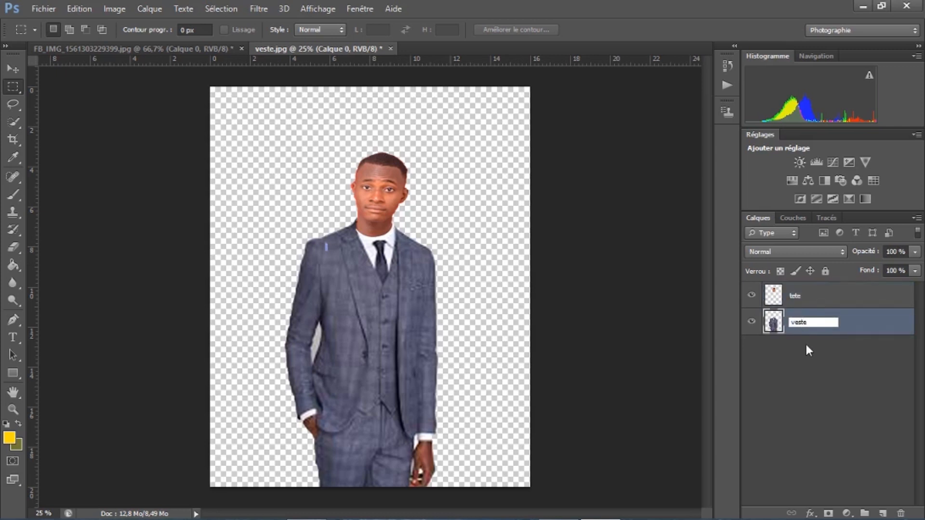
click(799, 346)
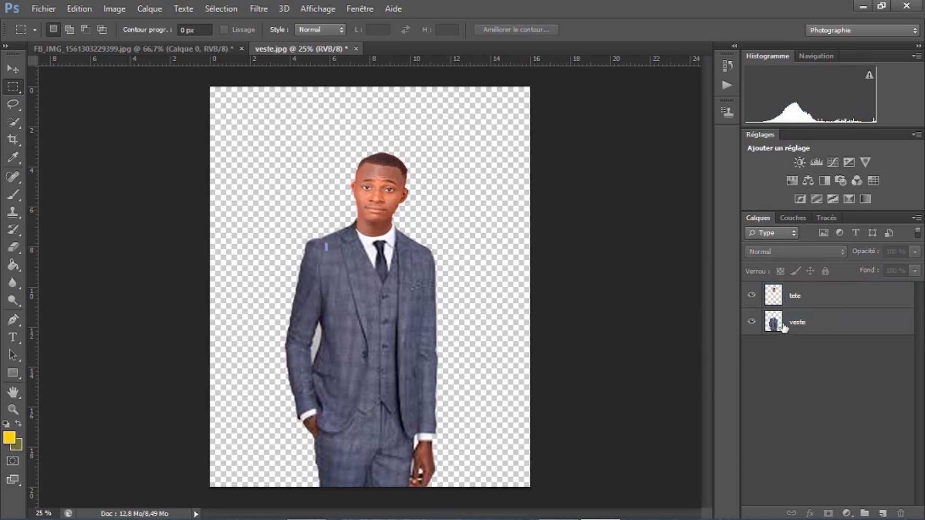
- Move the veste layer above the tete layer, and make tete the active layer
drag(786, 326, 790, 294)
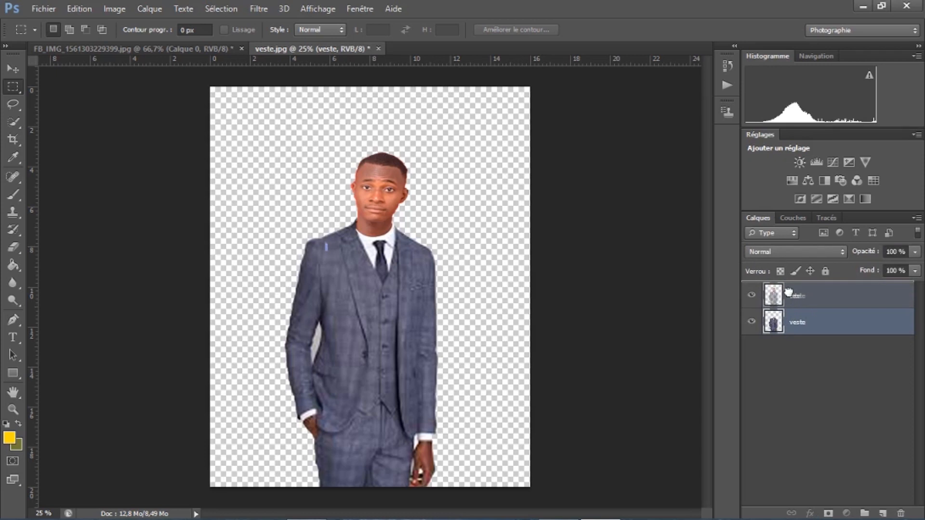
drag(788, 291, 790, 295)
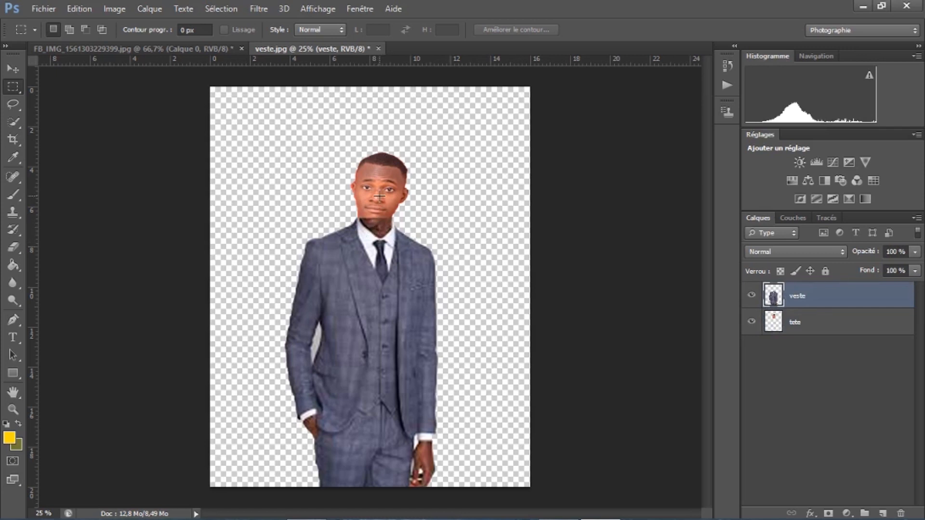
click(795, 323)
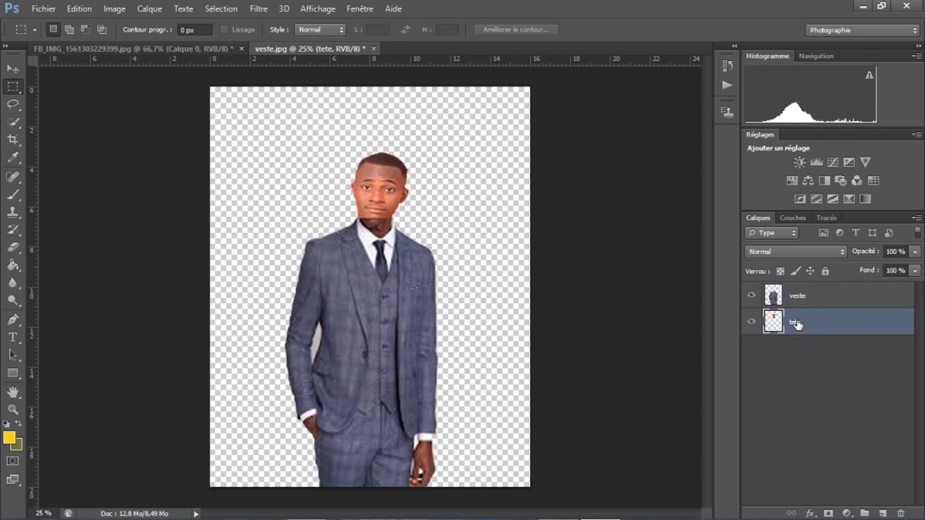
- Move the tete layer above veste and copy a small rectangular patch of neck skin onto a new layer
drag(796, 325, 795, 295)
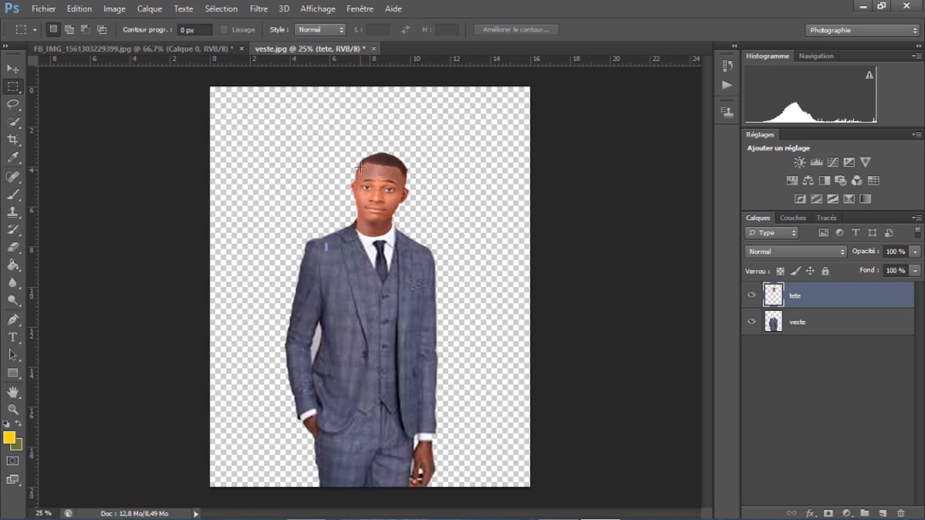
drag(361, 165, 373, 173)
click(373, 174)
drag(358, 221, 370, 230)
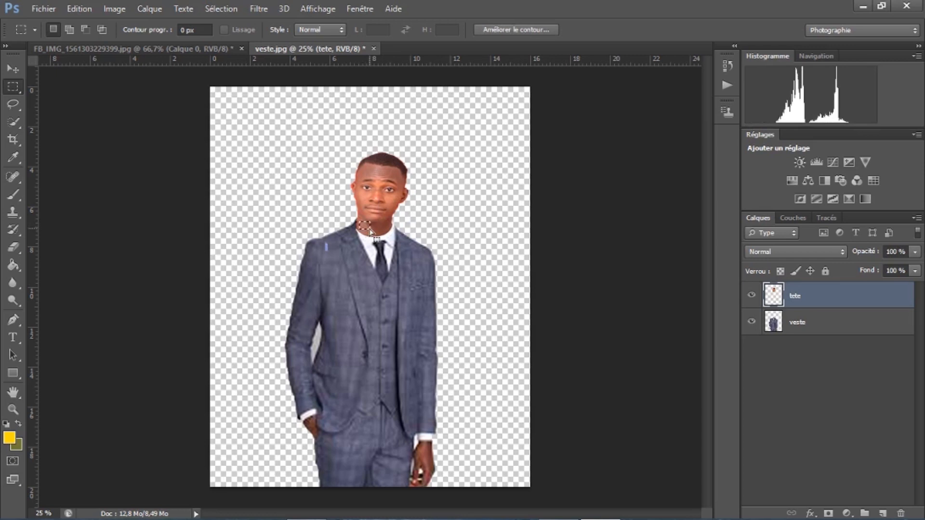
click(79, 9)
click(103, 99)
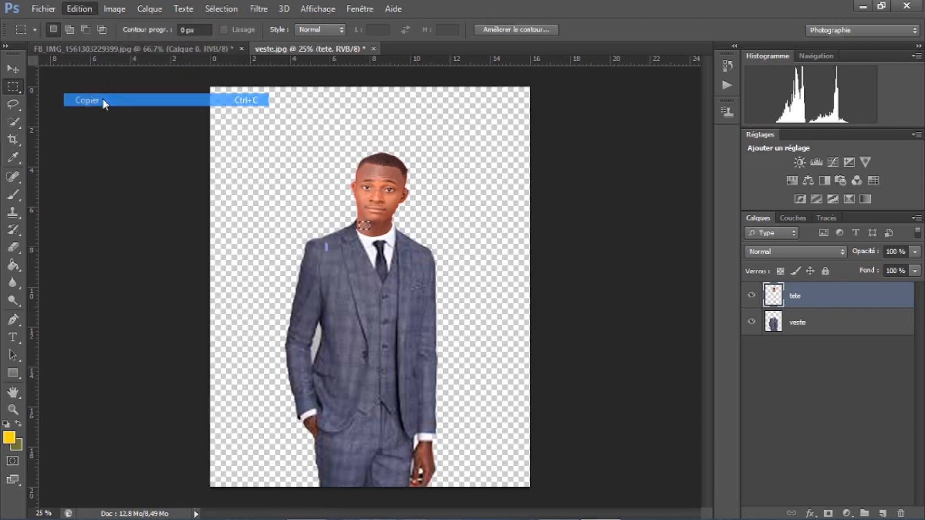
click(67, 9)
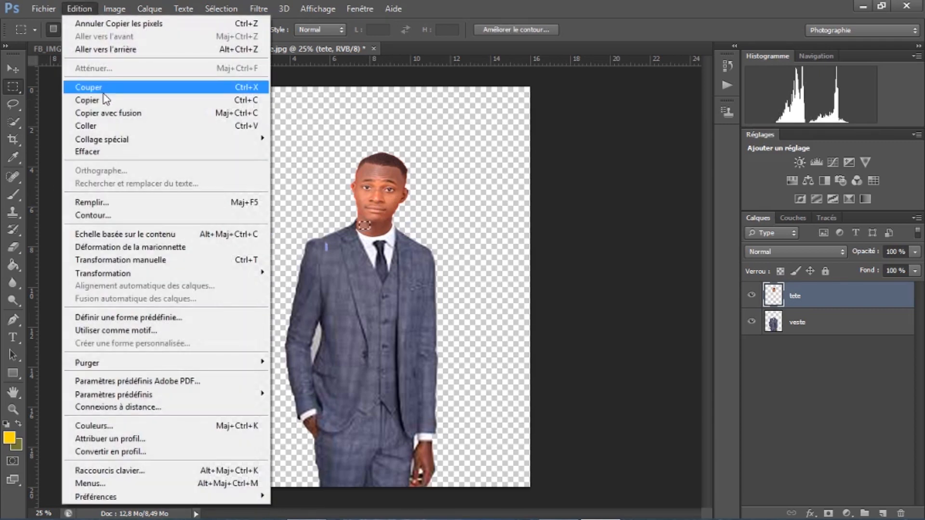
click(112, 128)
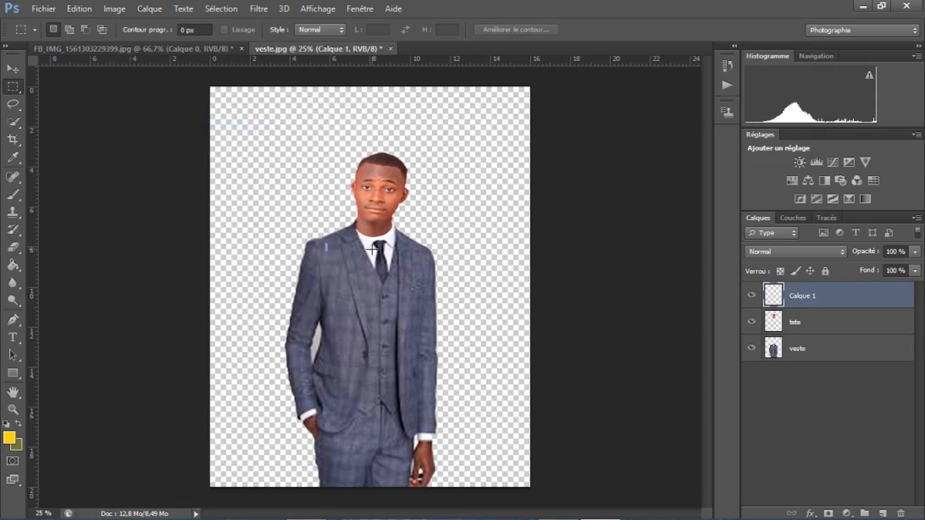
- Enlarge the skin patch to about 312% width and 359% height in the empty area beside the suit, and apply the transformation
click(15, 68)
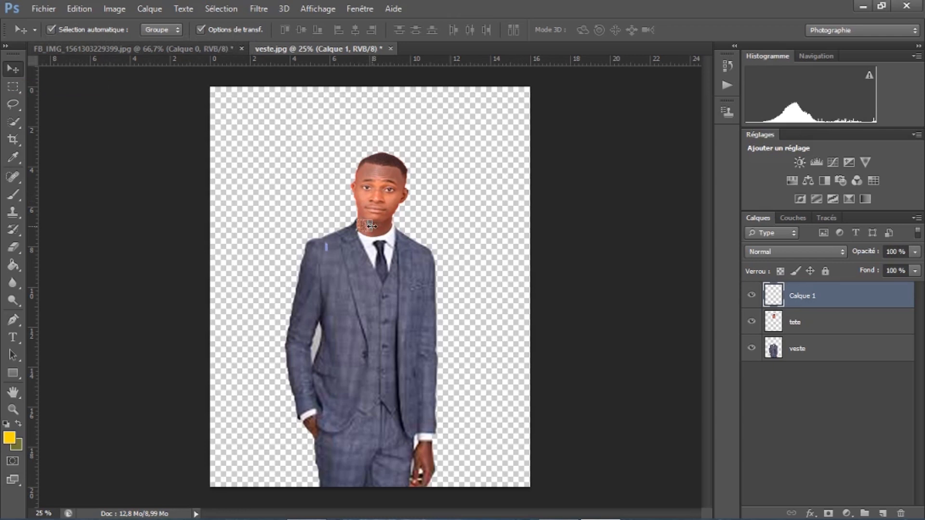
key(ctrl+t)
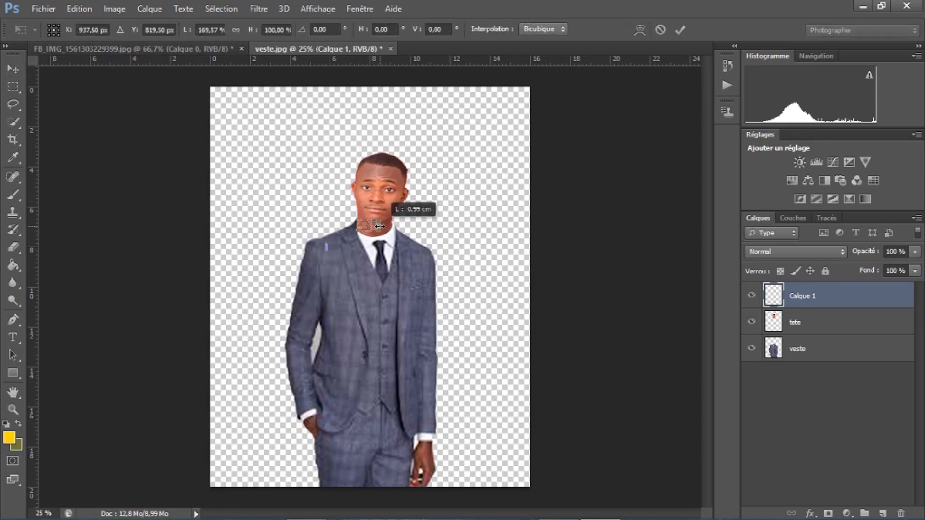
drag(376, 228, 514, 267)
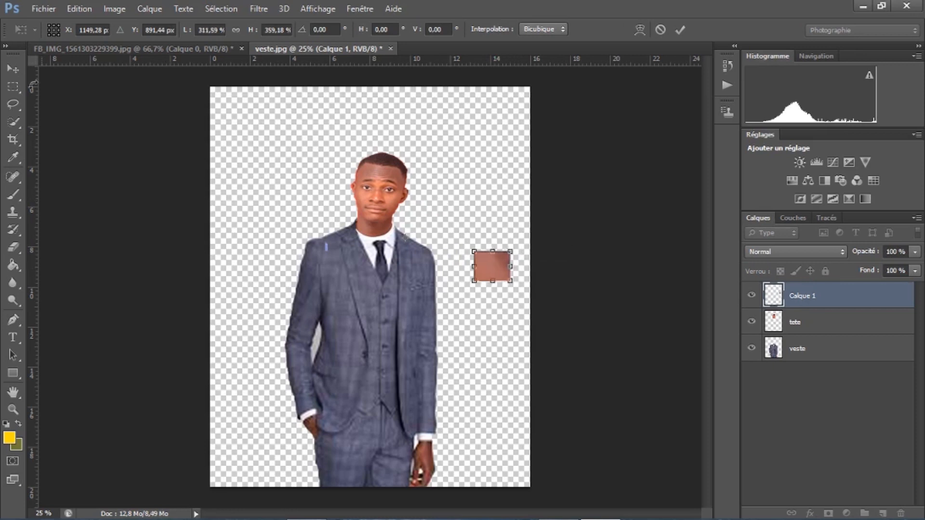
click(15, 86)
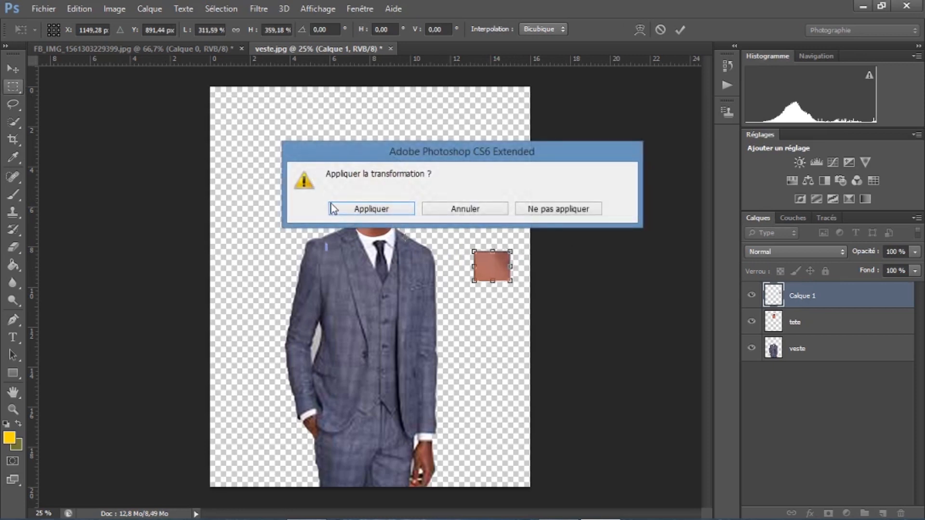
click(344, 209)
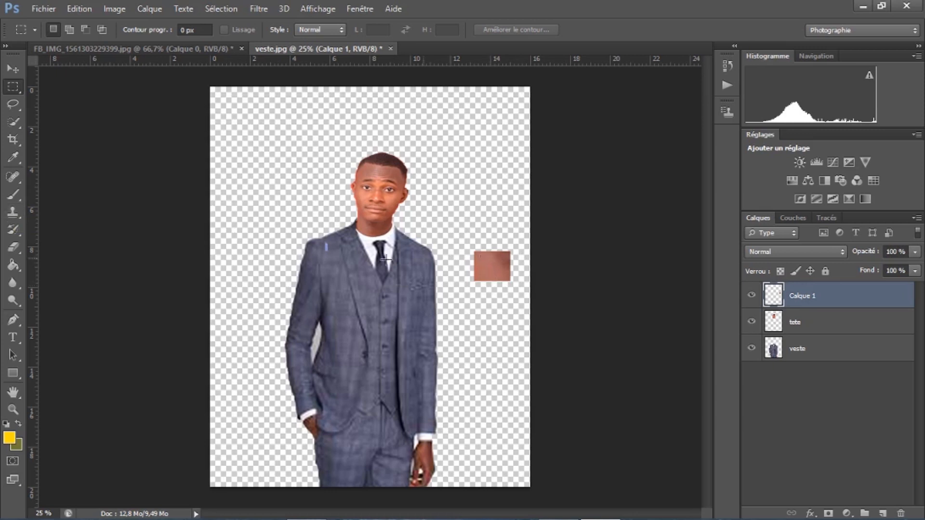
- Clone the patch's skin tone over the man's hands using the Clone Stamp with a 29 px brush
click(13, 213)
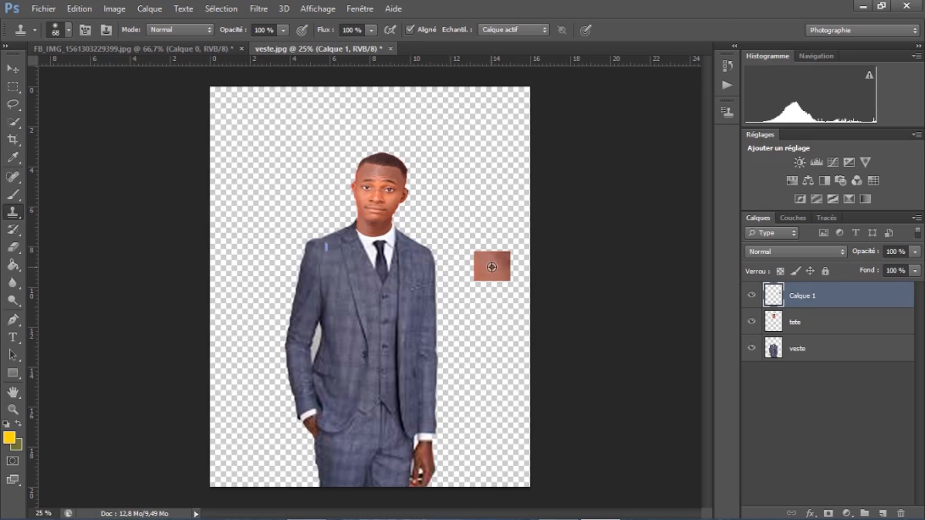
alt+click(492, 267)
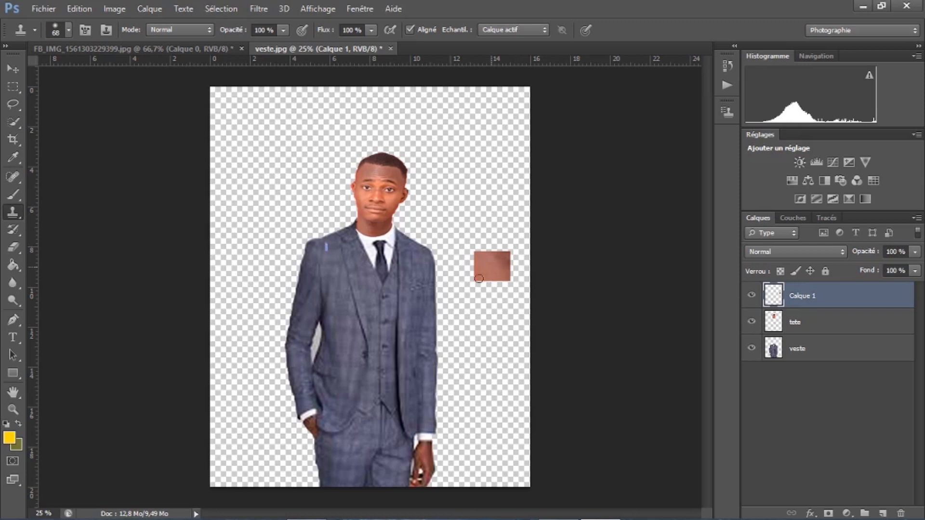
click(460, 335)
key(ctrl+z)
click(68, 30)
drag(47, 70, 38, 71)
click(199, 153)
drag(427, 471, 426, 468)
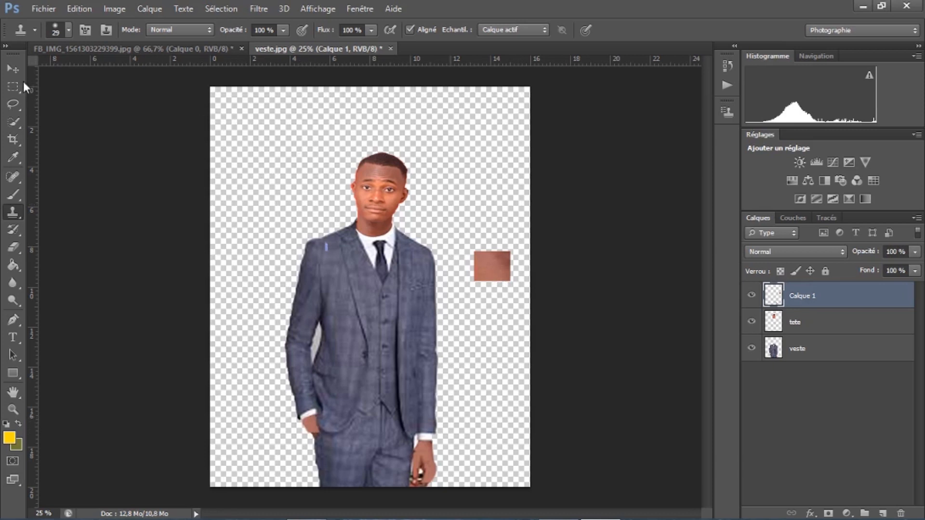
- Delete the skin patch beside the suit using a rectangular selection, and deselect
click(13, 104)
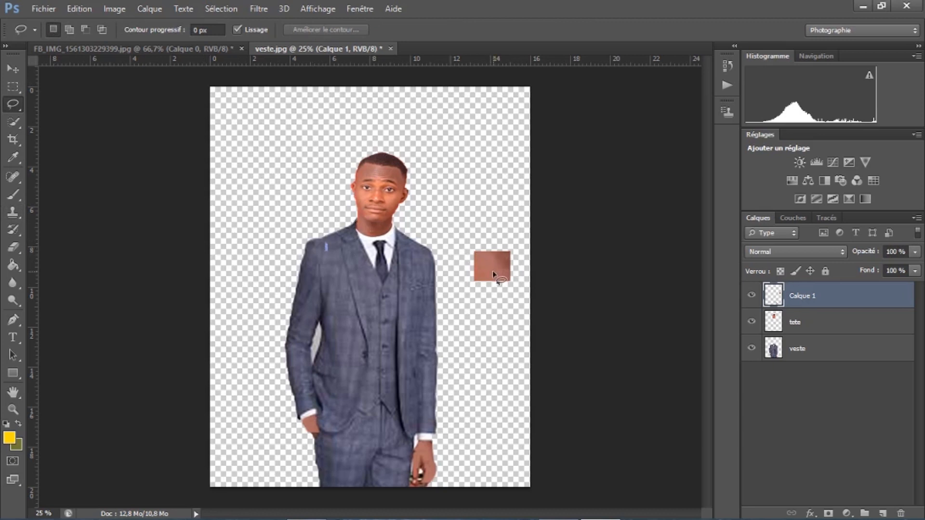
click(18, 86)
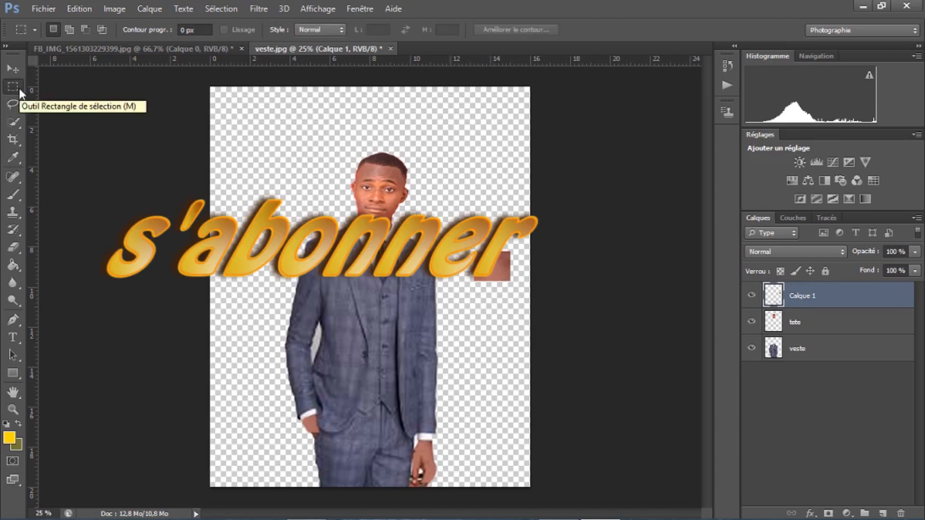
drag(449, 230, 525, 320)
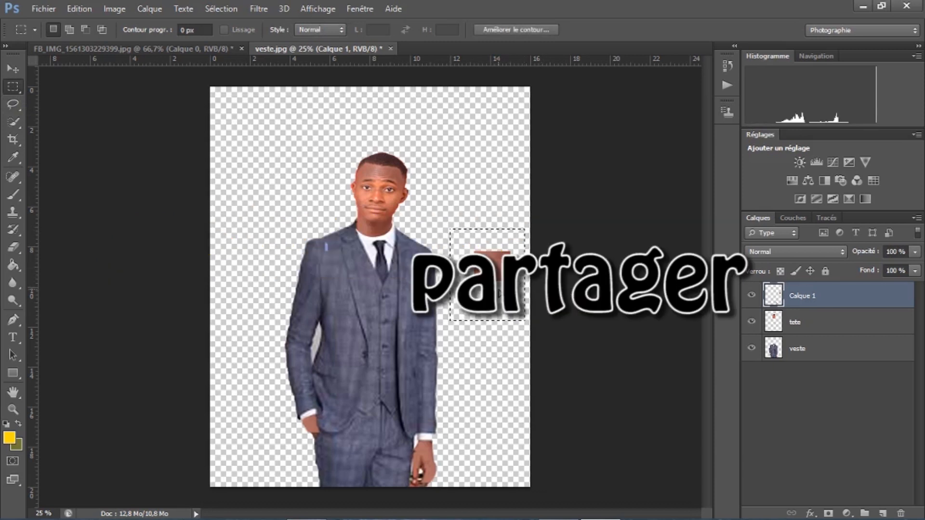
key(Delete)
click(448, 132)
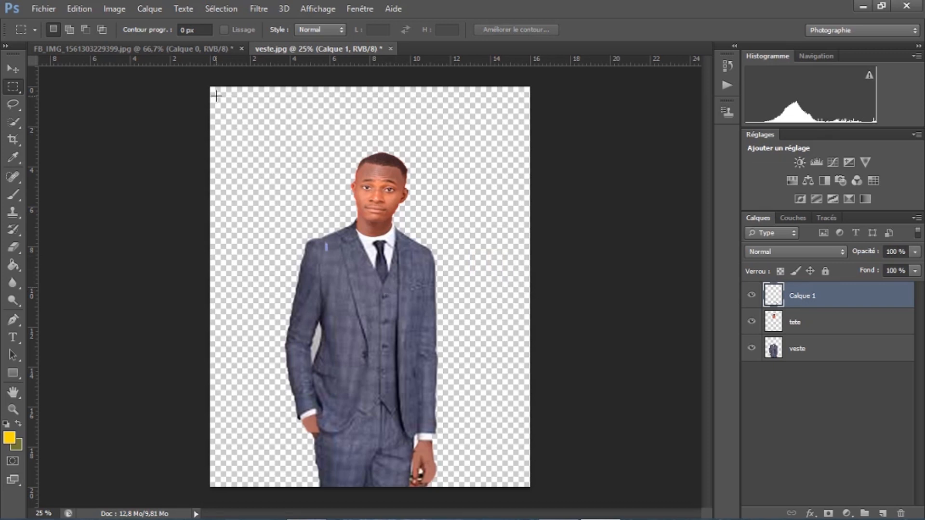
- Select the entire veste.jpg canvas and open the house image Sans titre-1 from the photo folder
drag(209, 85, 541, 507)
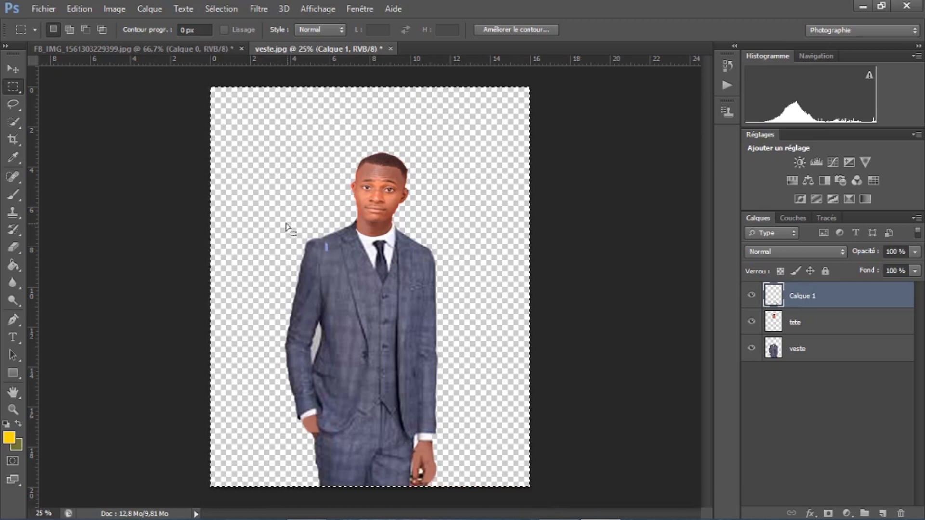
click(78, 7)
click(78, 7)
click(42, 8)
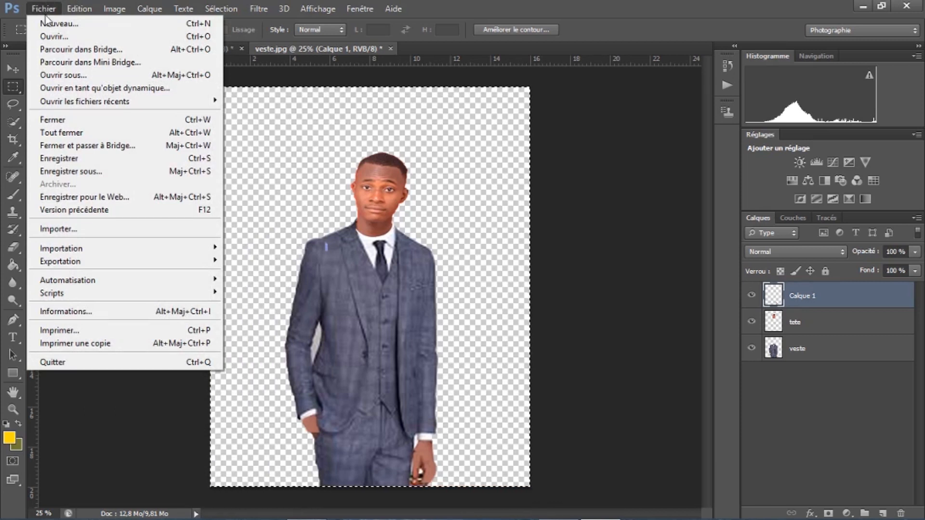
click(53, 36)
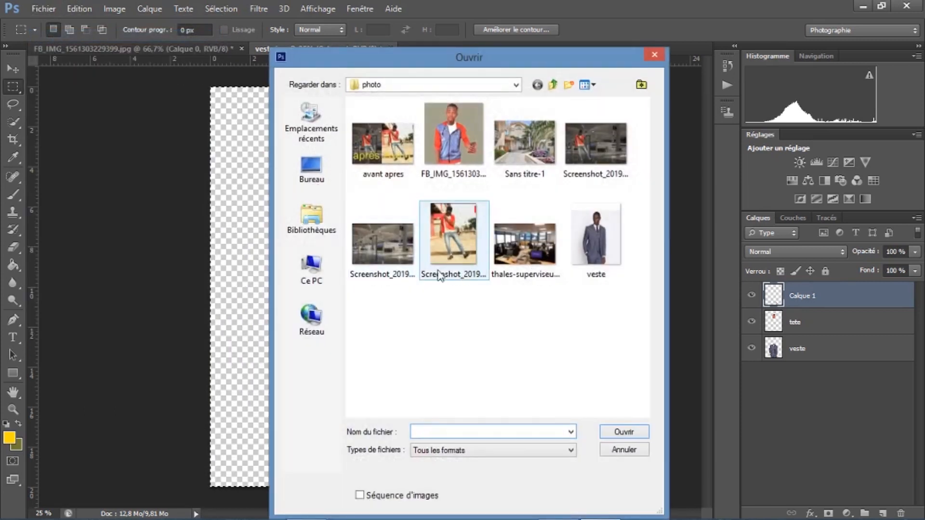
double_click(524, 141)
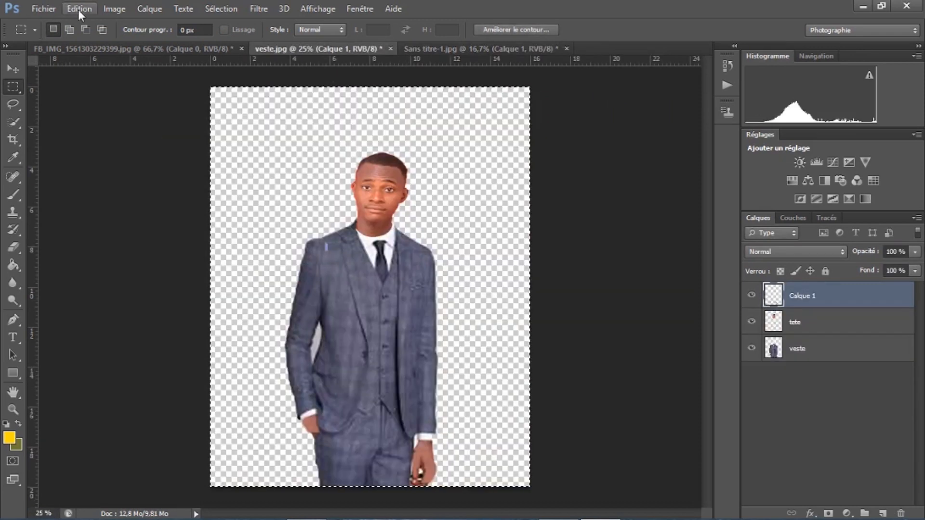
- Copy the merged figure from veste.jpg and paste it into Sans titre-1.jpg
click(78, 9)
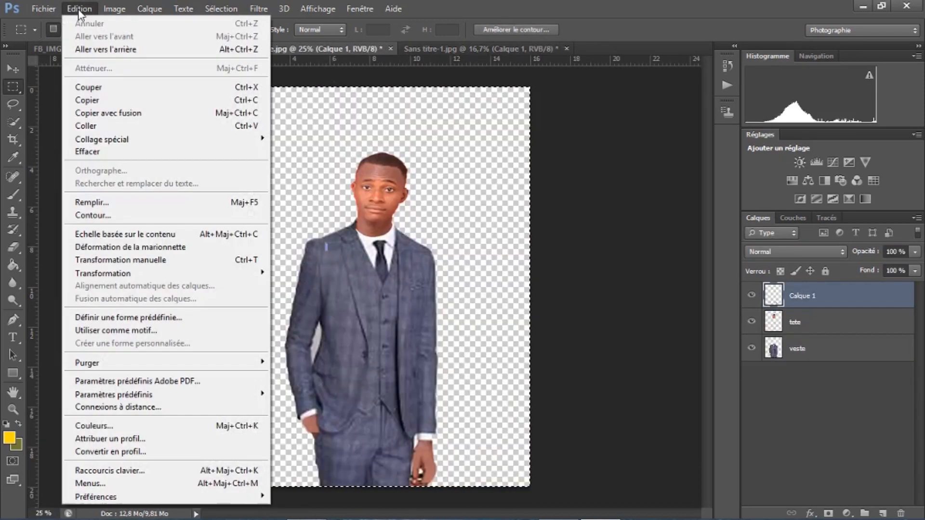
click(116, 112)
click(157, 48)
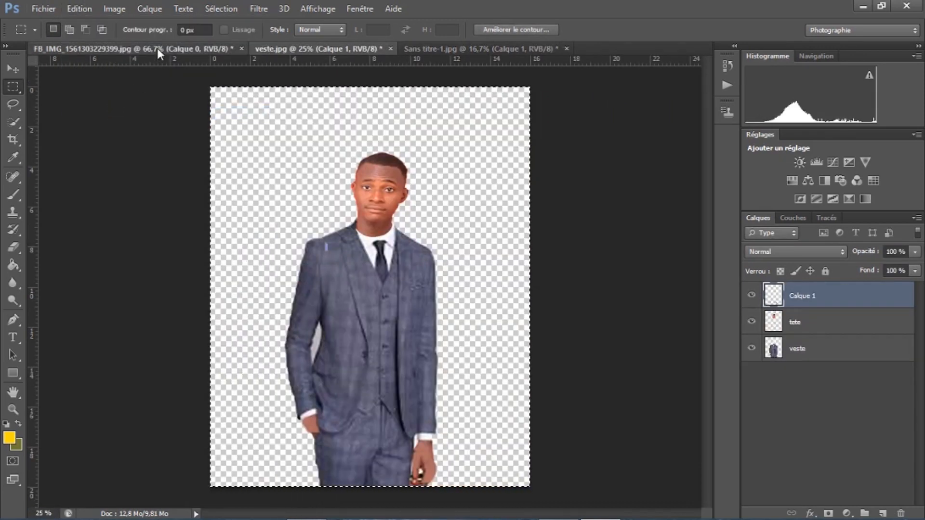
click(455, 48)
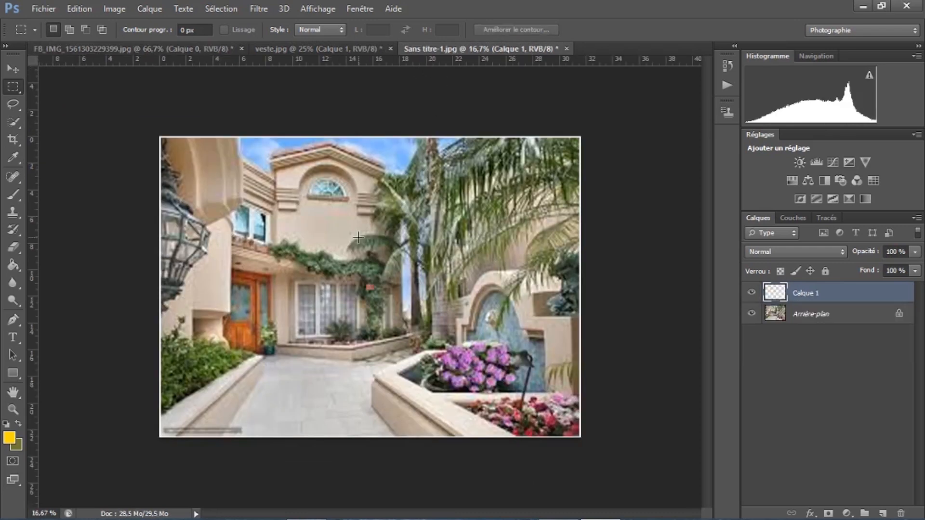
key(ctrl+v)
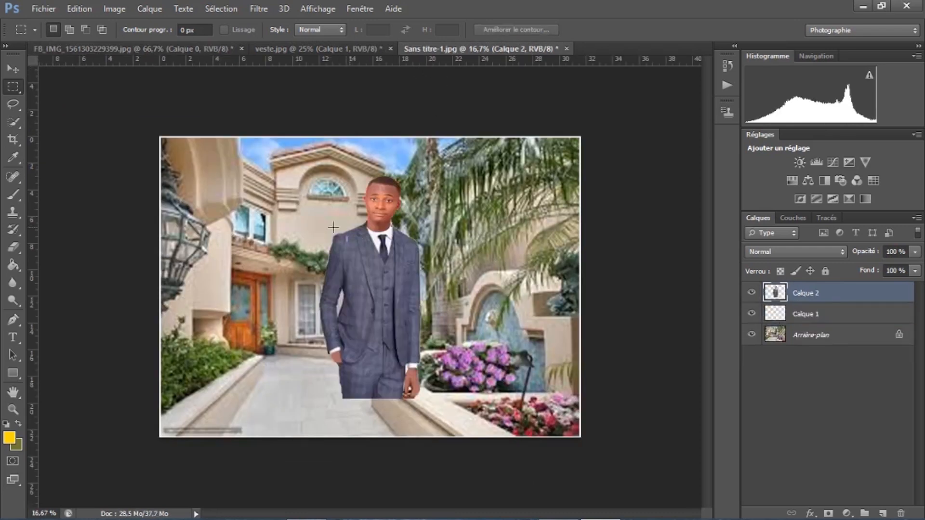
- Enlarge the pasted man to about 138% width and 128% height, place him at the image's lower-left edge, and apply the transformation
click(13, 72)
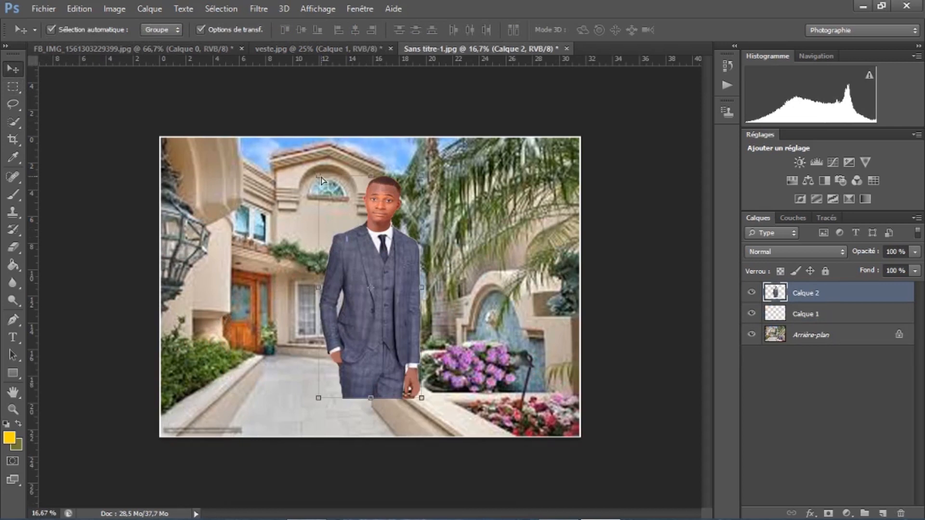
click(318, 176)
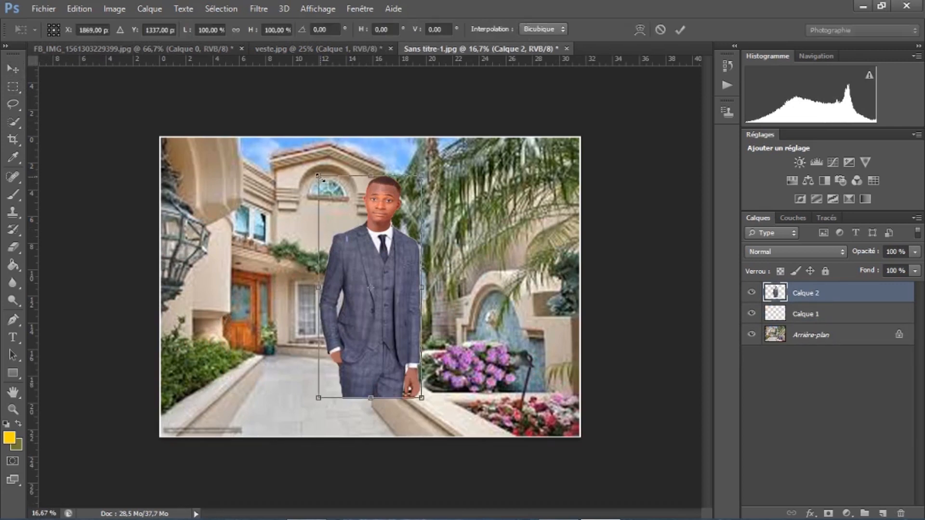
drag(320, 178, 301, 134)
drag(409, 218, 199, 323)
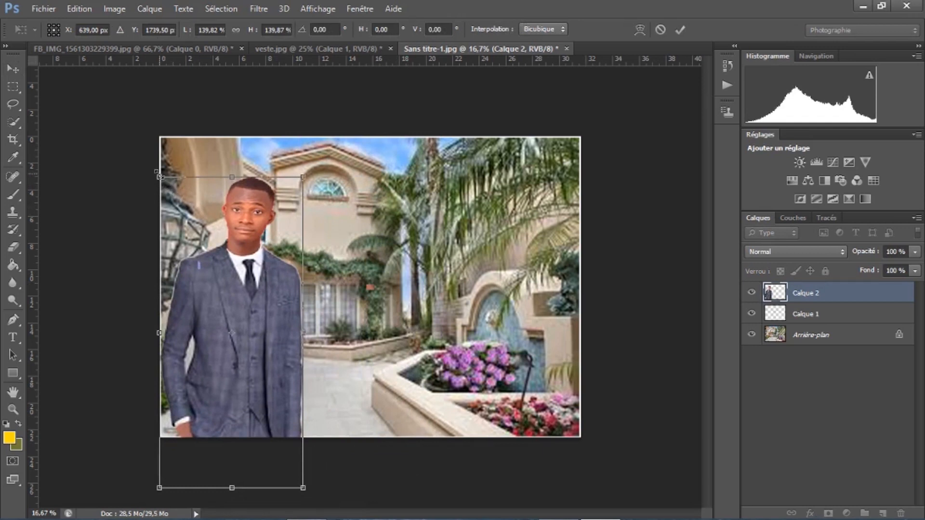
drag(158, 175, 170, 201)
drag(166, 202, 167, 203)
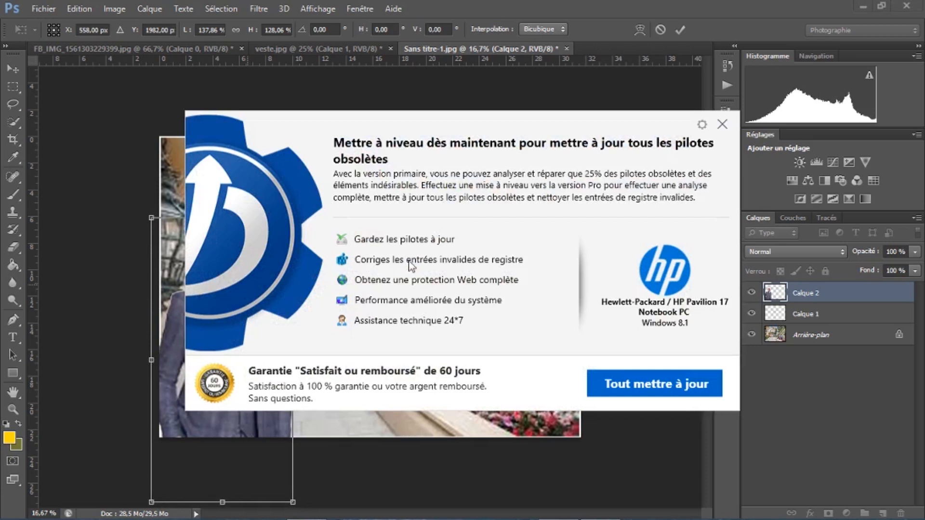
click(722, 125)
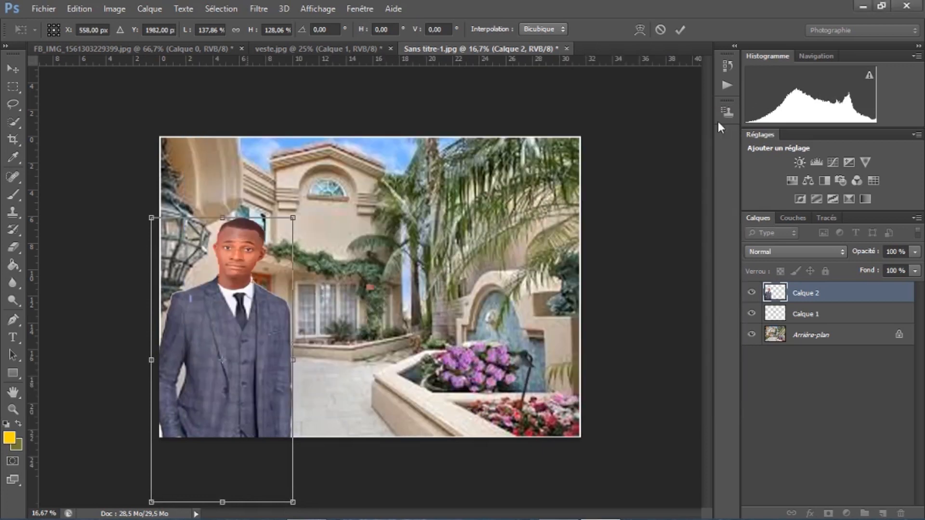
click(13, 86)
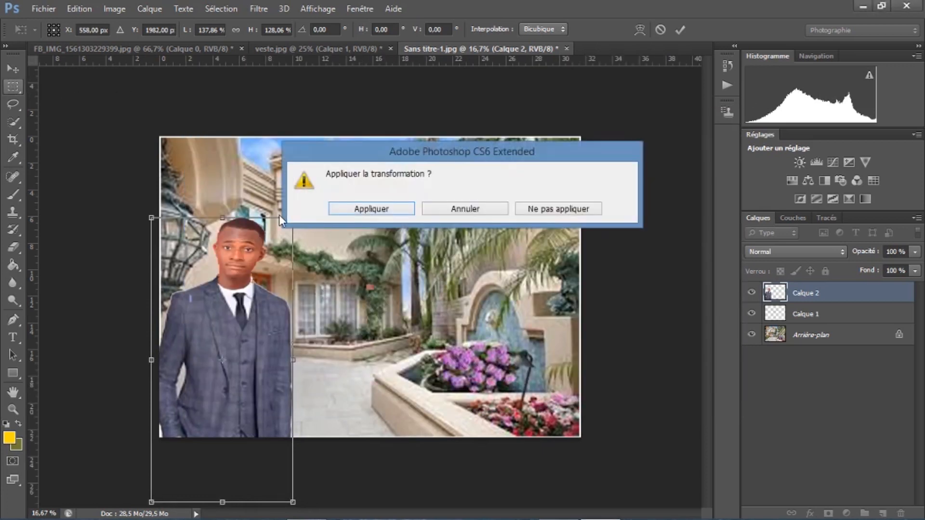
click(356, 212)
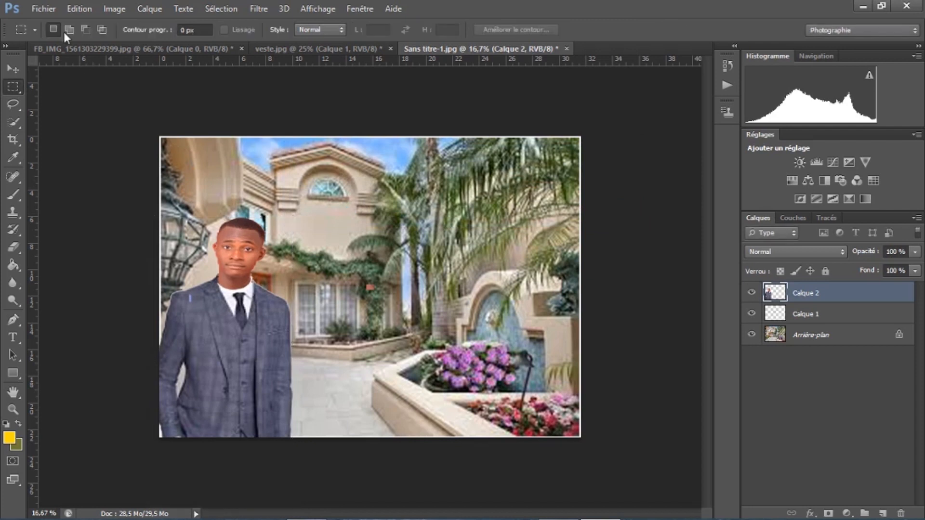
- Save the composite as a JPEG copy named photo2 in the photo folder, with Elevée quality and the progressif optimisé format
click(50, 9)
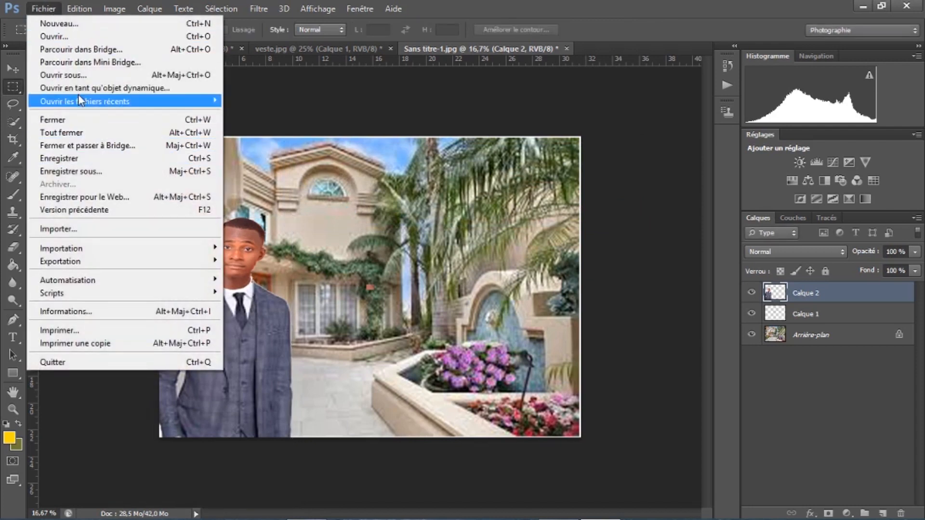
mouse_move(68, 10)
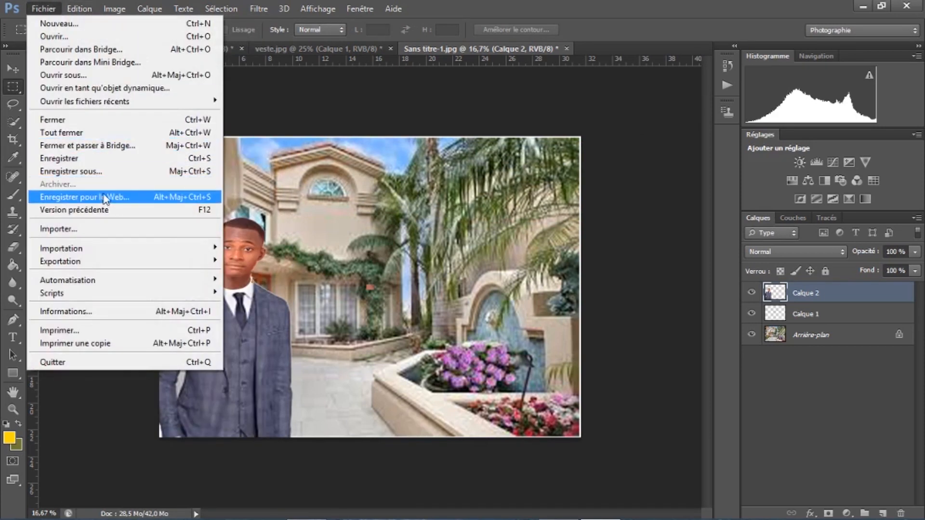
click(102, 171)
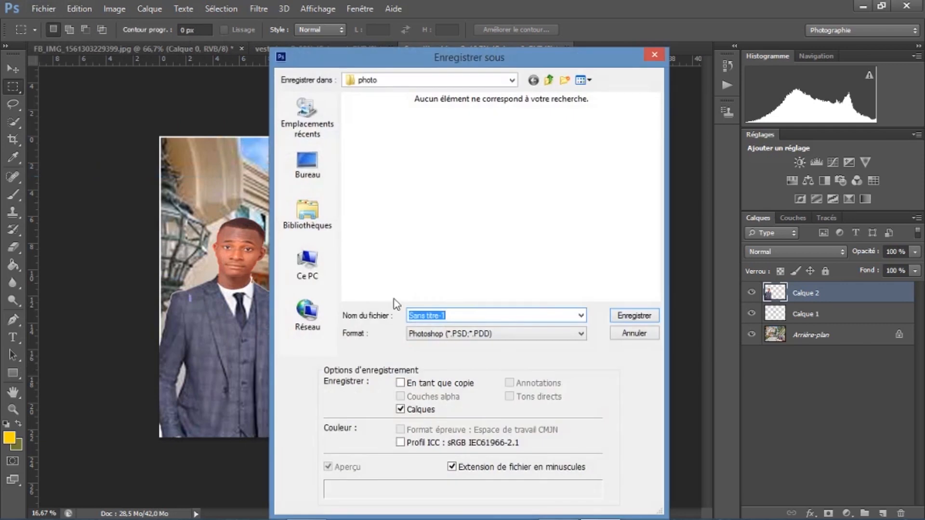
click(586, 337)
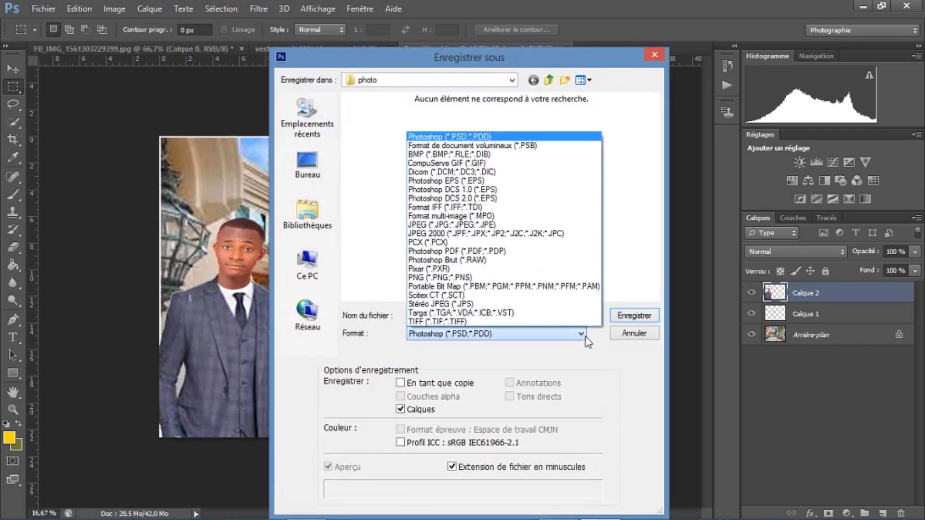
click(551, 225)
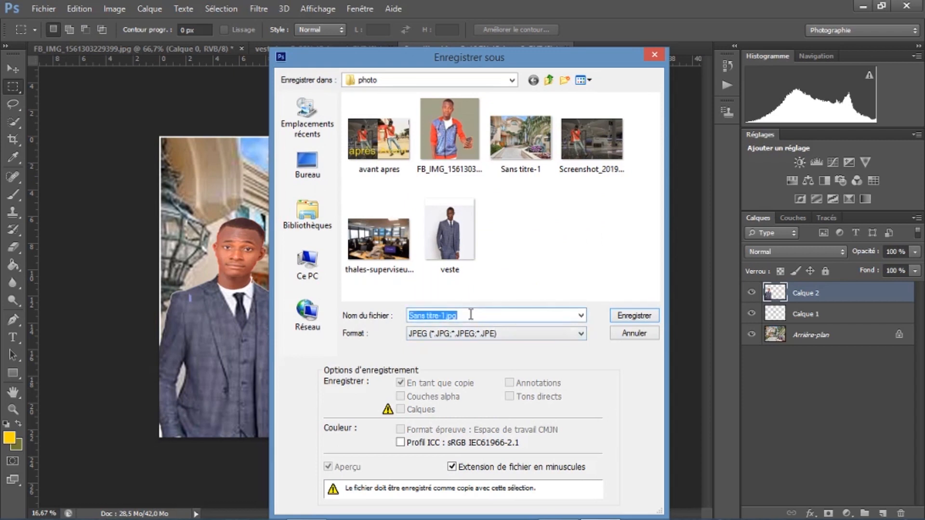
text(m)
text(t)
click(623, 317)
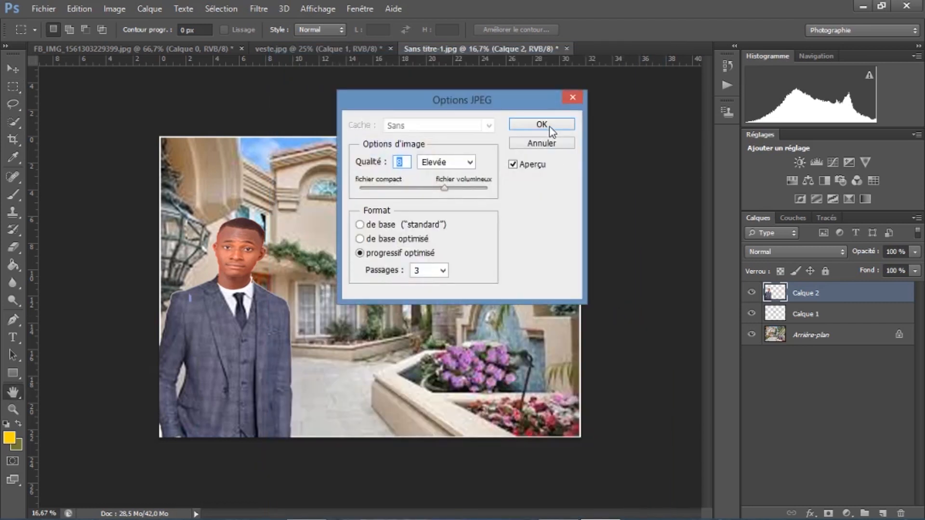
click(549, 126)
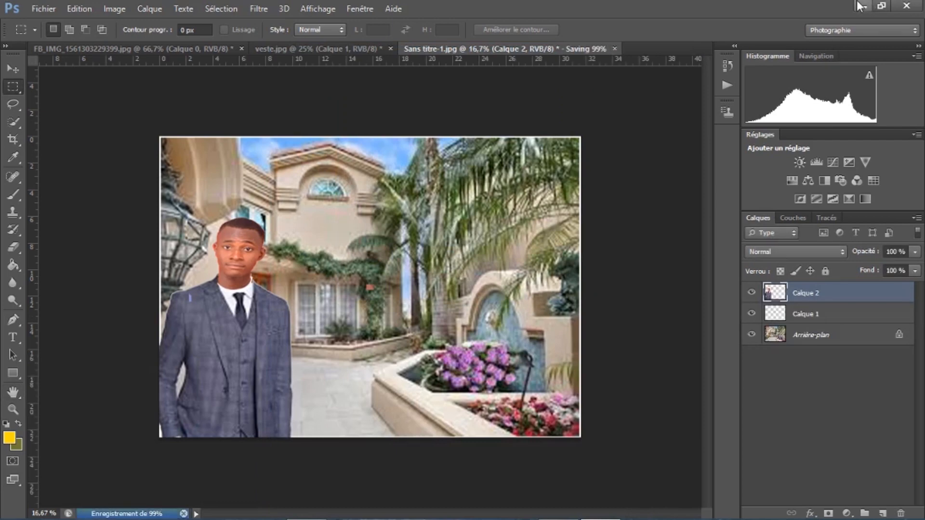
- Switch to the desktop, open the photo folder in File Explorer and open the exported photo2 image for viewing
click(860, 6)
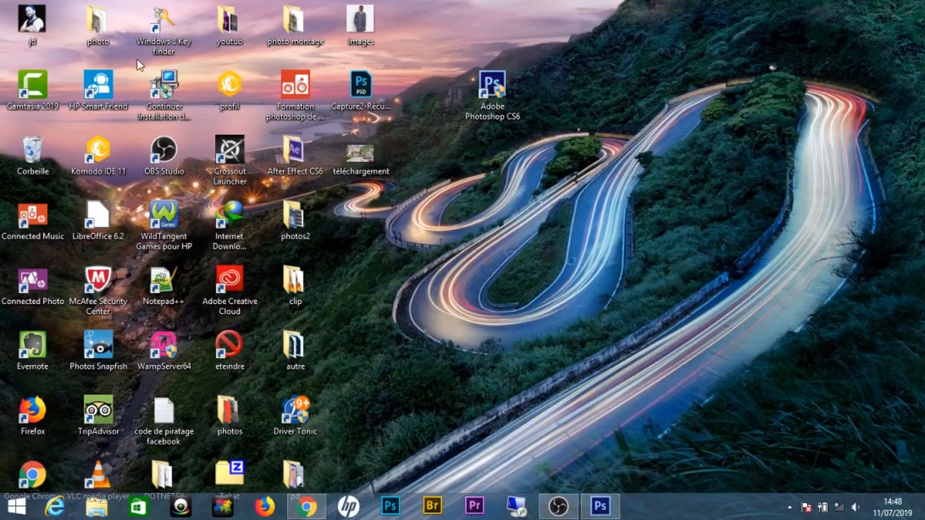
double_click(93, 37)
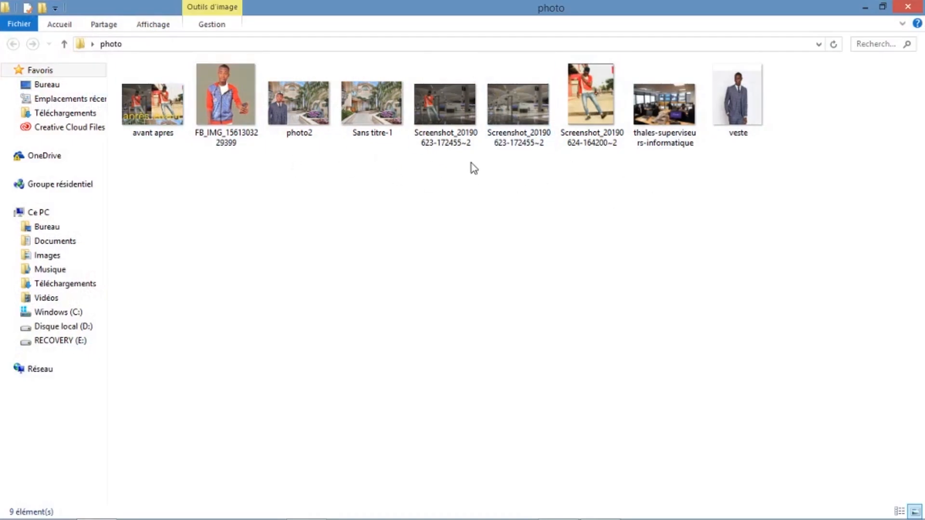
double_click(314, 115)
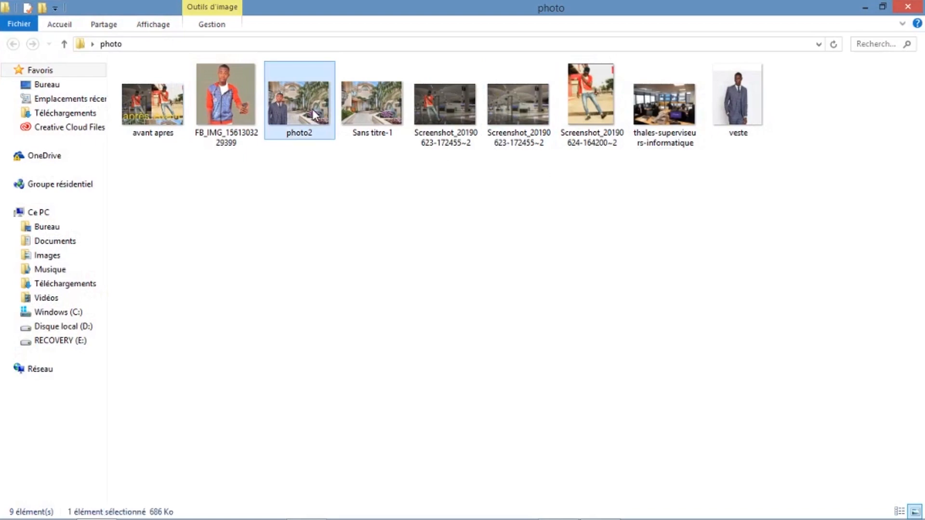